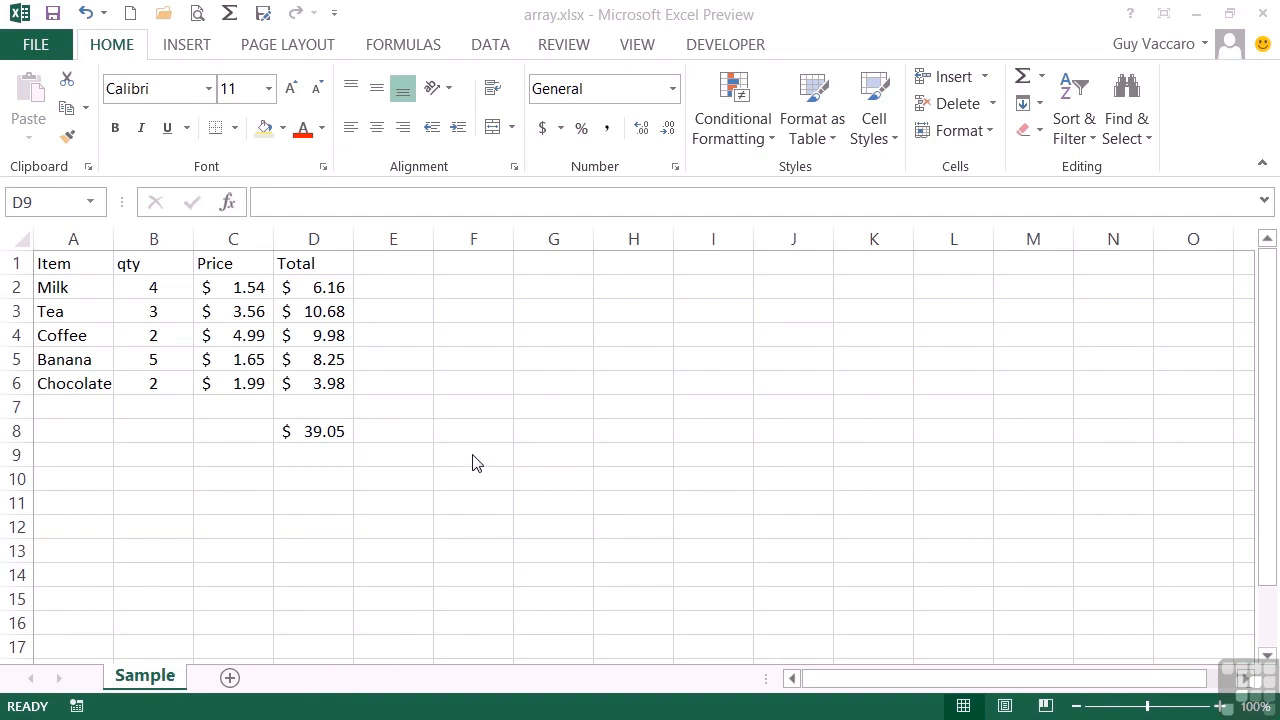
Step: Inspect the formulas behind the Milk row's total in D2 and the overall total in D8
{"action": "left_click", "coordinate": [472, 455]}
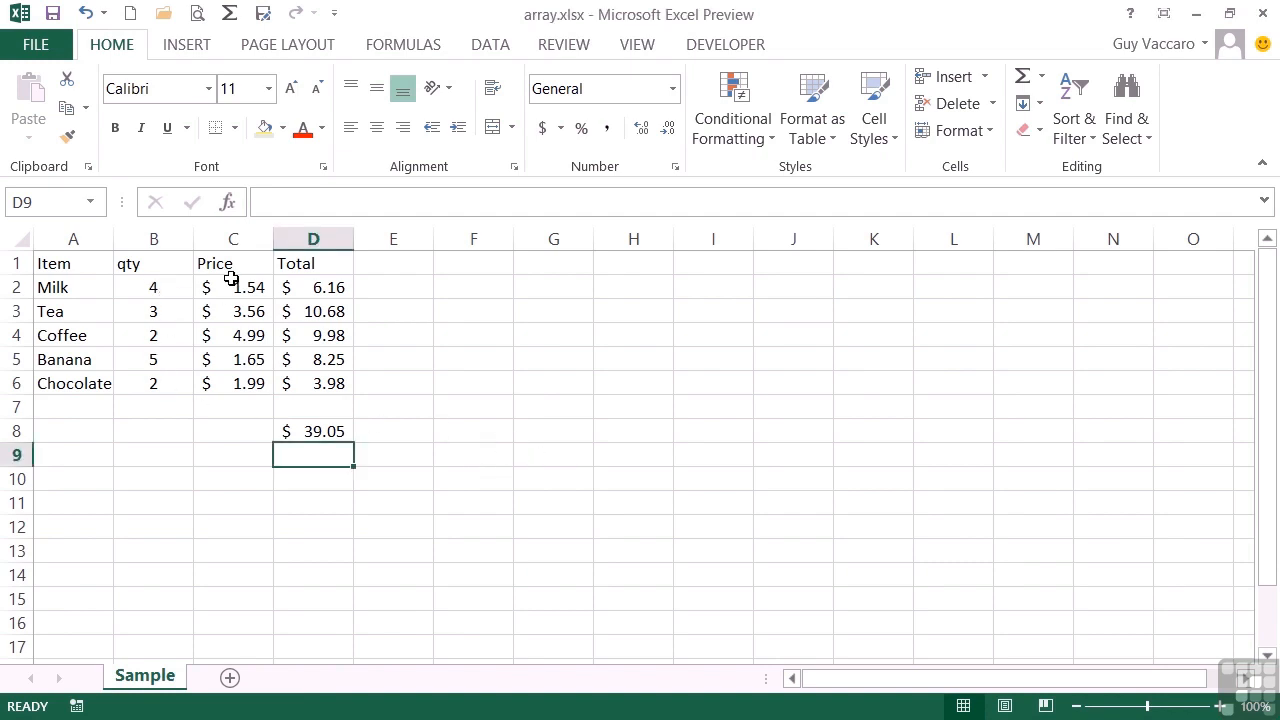
{"action": "left_click", "coordinate": [320, 287]}
{"action": "left_click", "coordinate": [326, 433]}
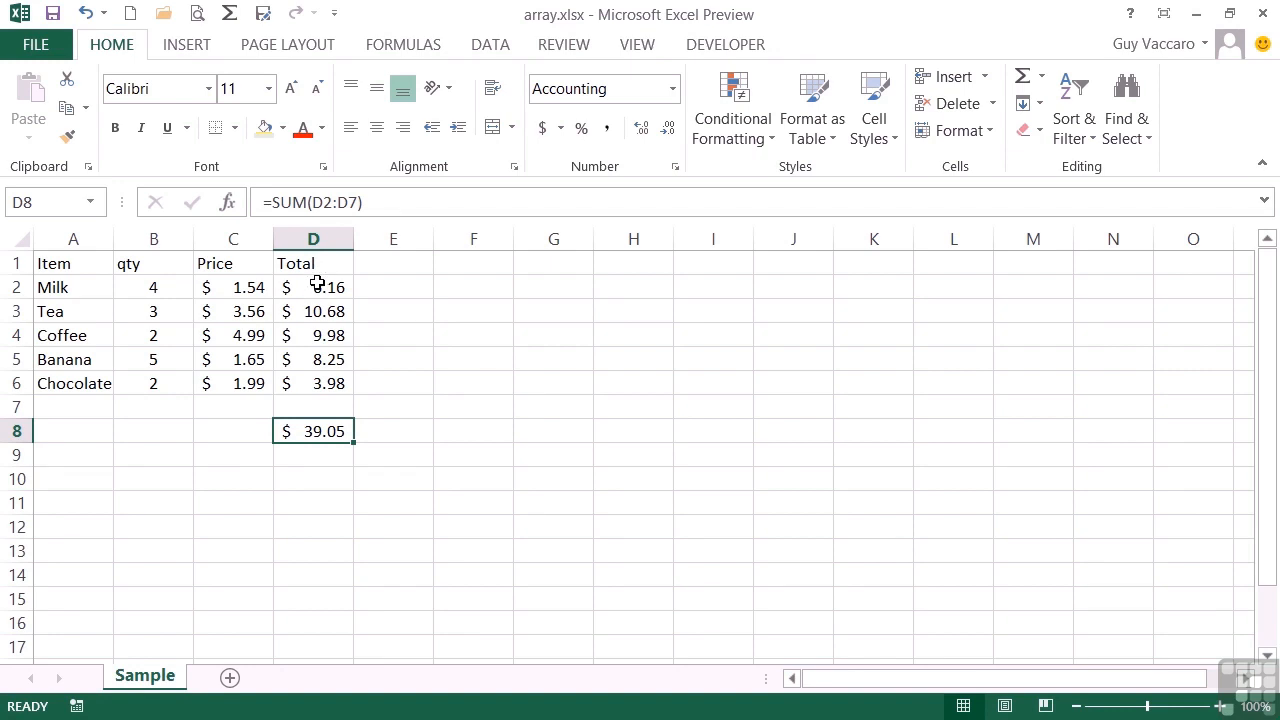
Step: Enter the label "Grand Total" in cell H2 and widen column H to fit it
{"action": "left_click", "coordinate": [575, 290]}
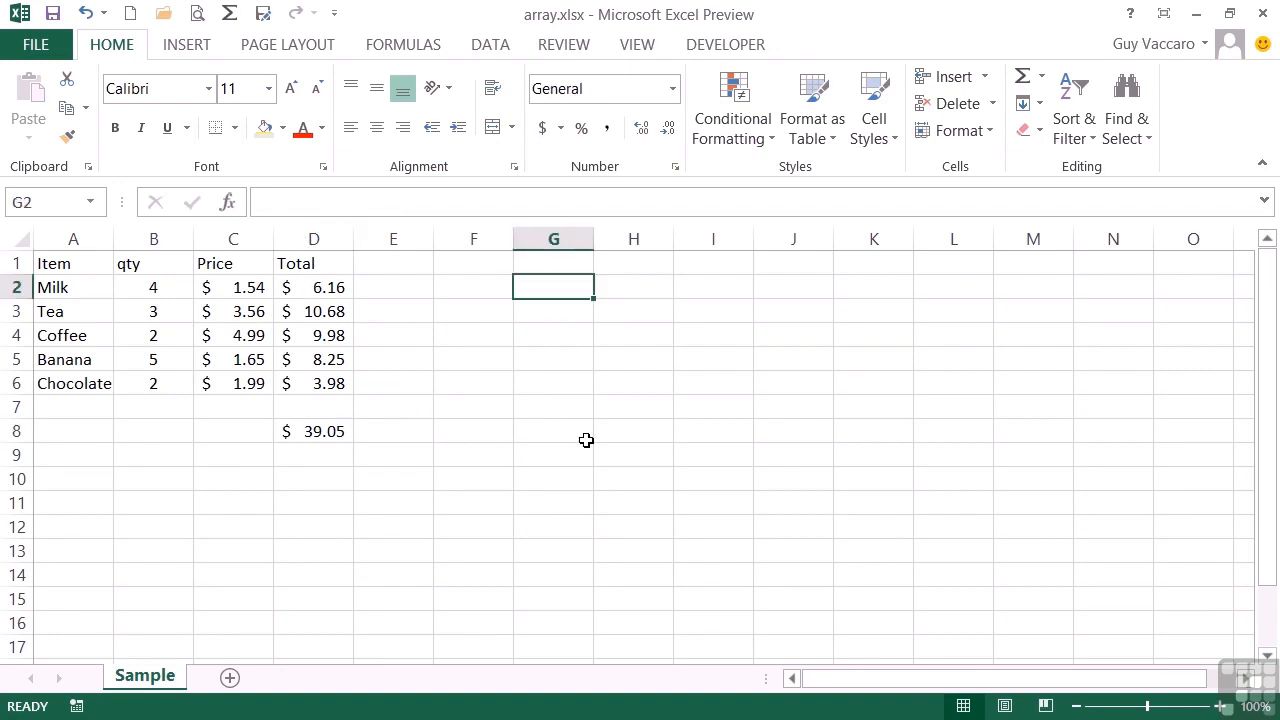
{"action": "key", "text": "Right"}
{"action": "type", "text": "Grand Total"}
{"action": "key", "text": "Tab"}
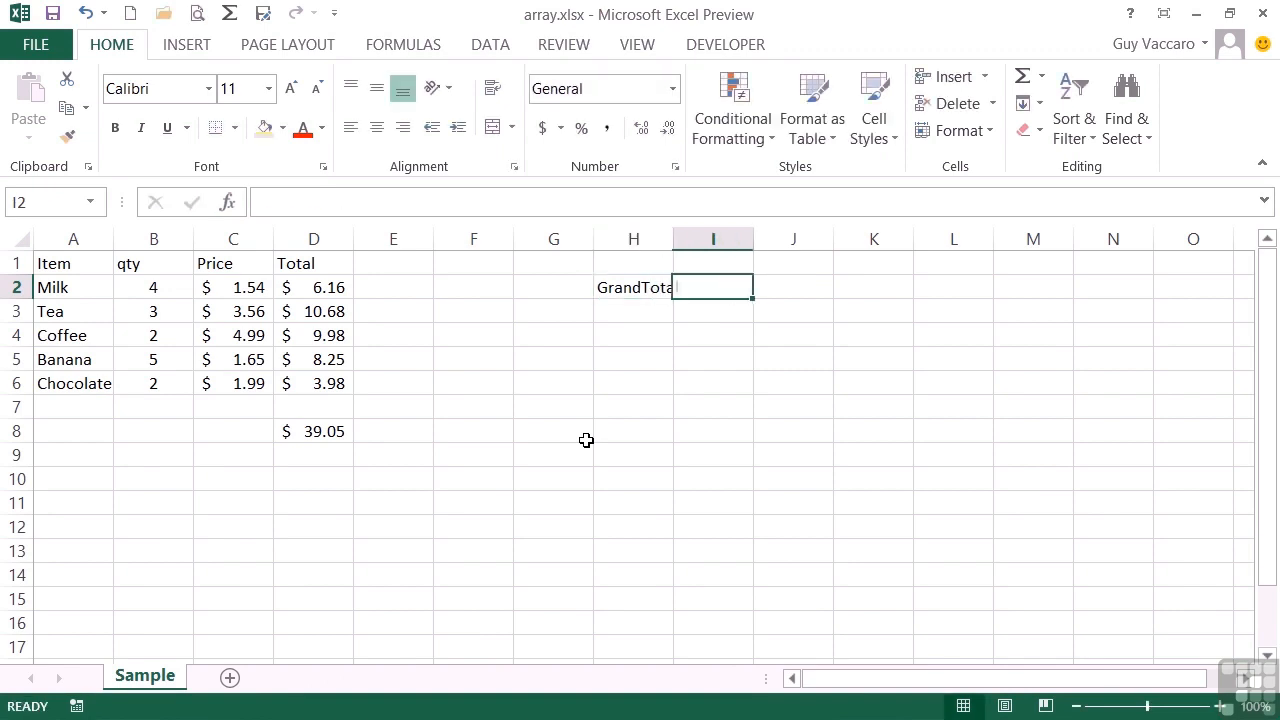
{"action": "left_click", "coordinate": [636, 285]}
{"action": "left_click", "coordinate": [302, 203]}
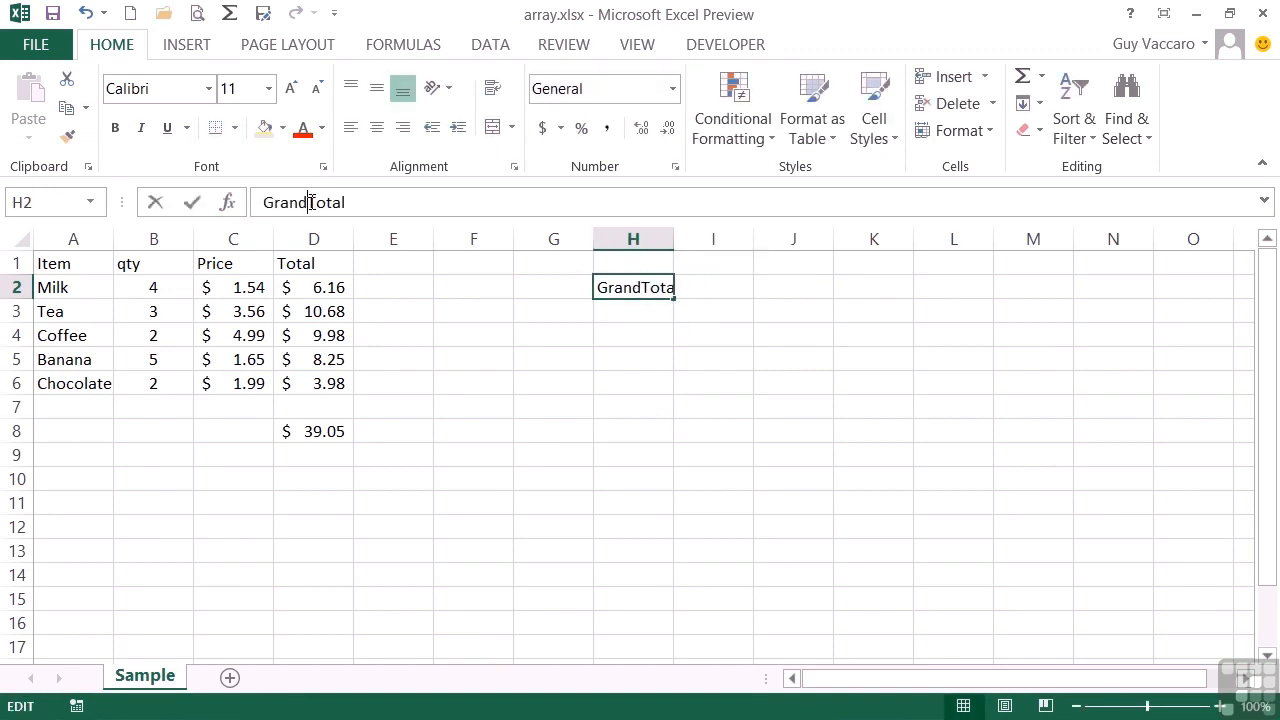
{"action": "key", "text": "Tab"}
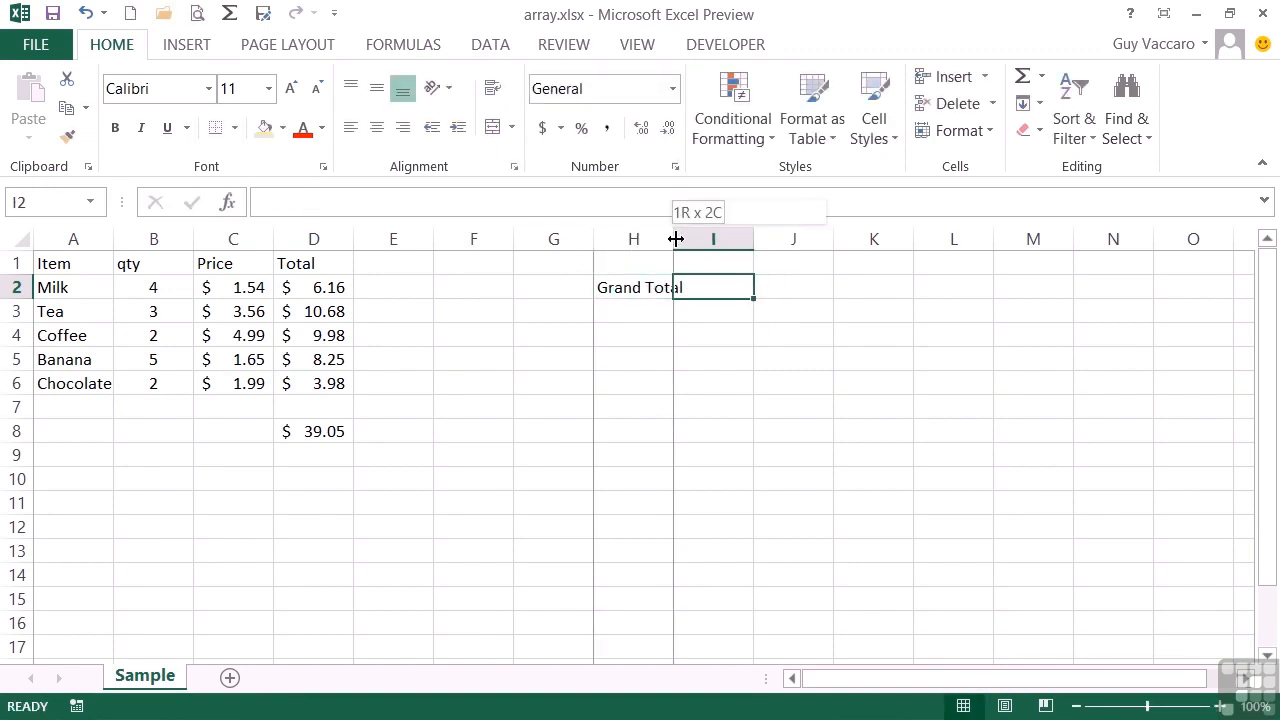
{"action": "left_click_drag", "start_coordinate": [672, 239], "coordinate": [700, 239]}
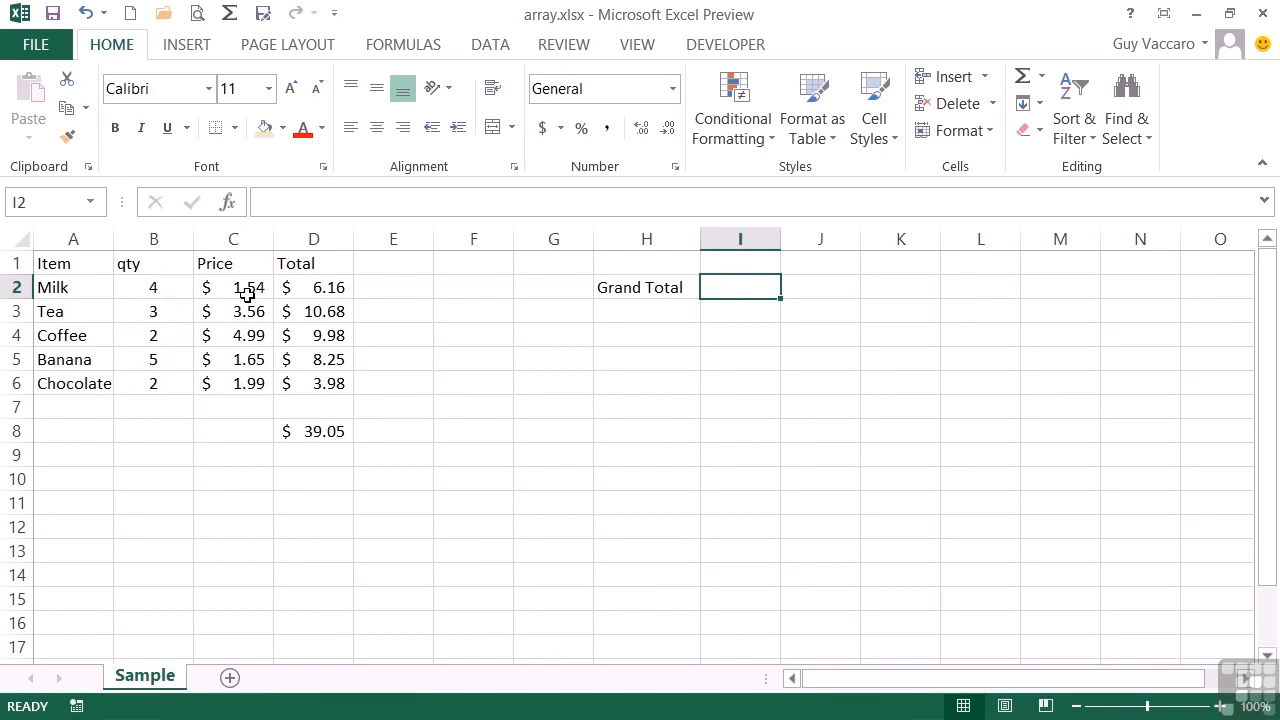
Step: Enter the formula =(B2:B6)*(C2:C6) in cell I2 to multiply the quantities by the prices
{"action": "type", "text": "="}
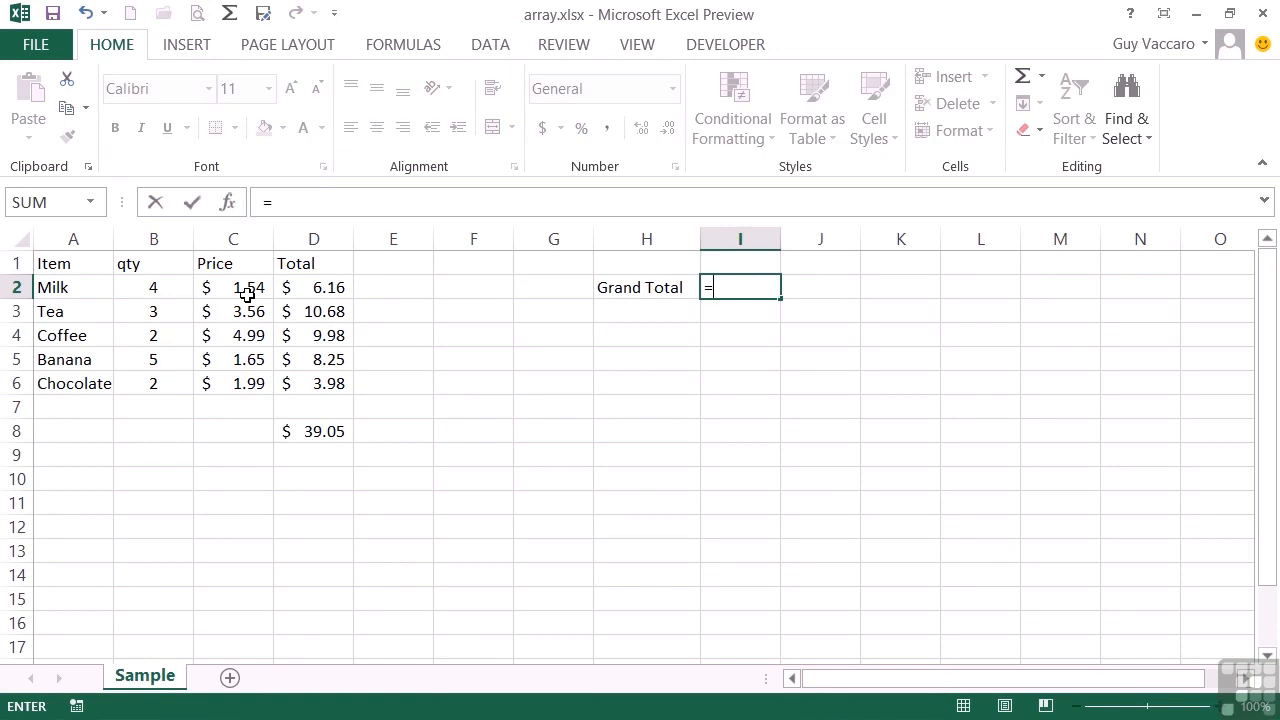
{"action": "left_click_drag", "start_coordinate": [160, 287], "coordinate": [162, 388]}
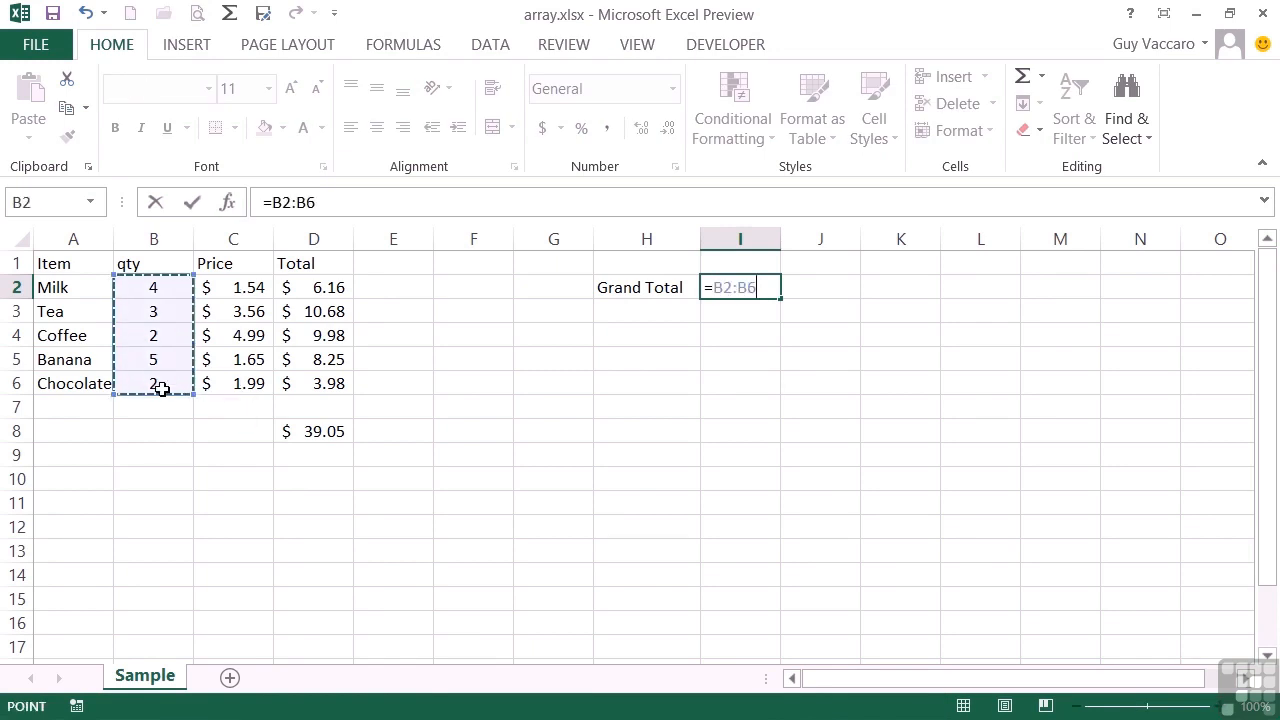
{"action": "type", "text": "*"}
{"action": "left_click_drag", "start_coordinate": [240, 291], "coordinate": [240, 386]}
{"action": "left_click", "coordinate": [716, 287]}
{"action": "type", "text": "()"}
{"action": "key", "text": "Right"}
{"action": "type", "text": "("}
{"action": "key", "text": "End"}
{"action": "type", "text": ")"}
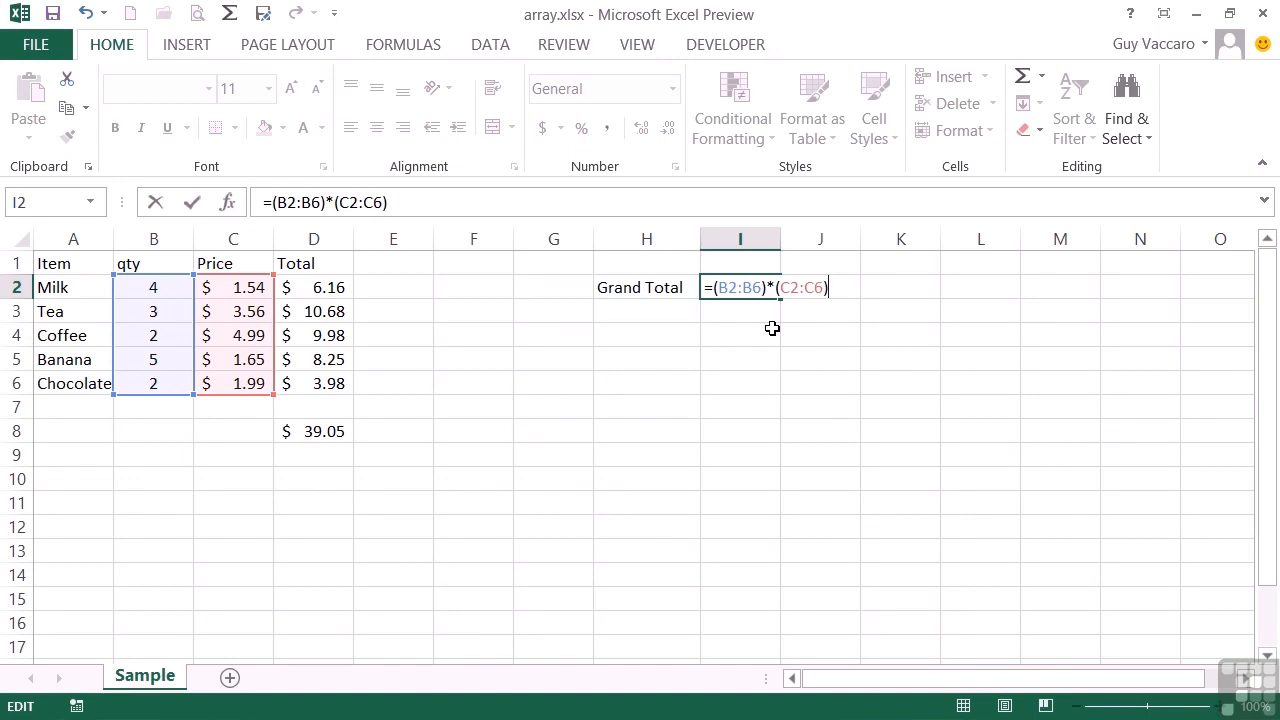
{"action": "key", "text": "Return"}
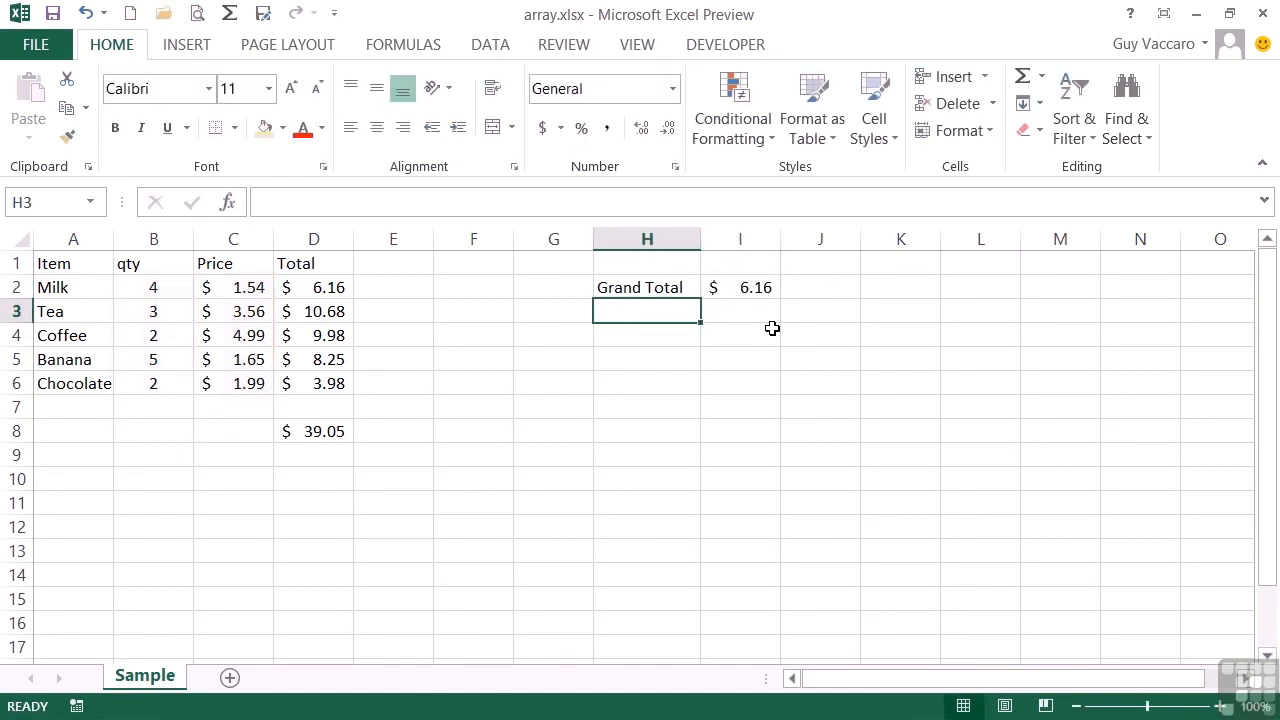
Step: Reopen the multiplication formula in cell I2 and commit it as an array formula
{"action": "key", "text": "Up"}
{"action": "key", "text": "Right"}
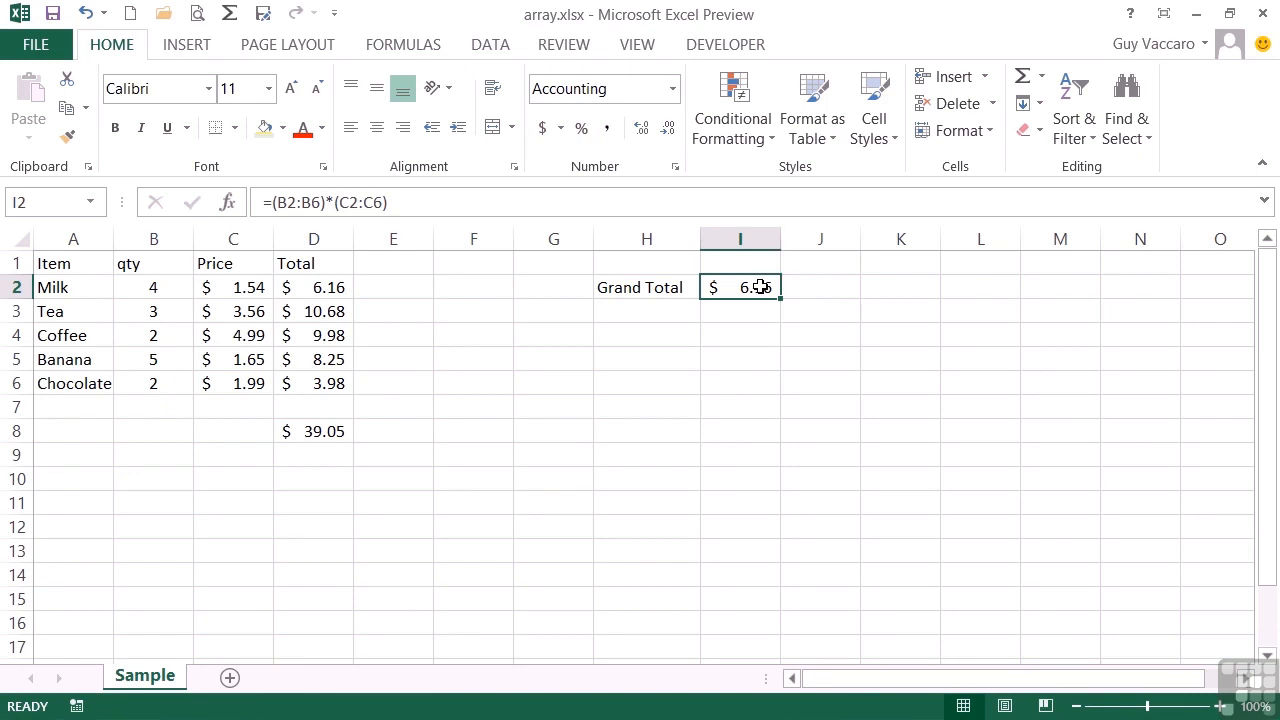
{"action": "double_click", "coordinate": [761, 287]}
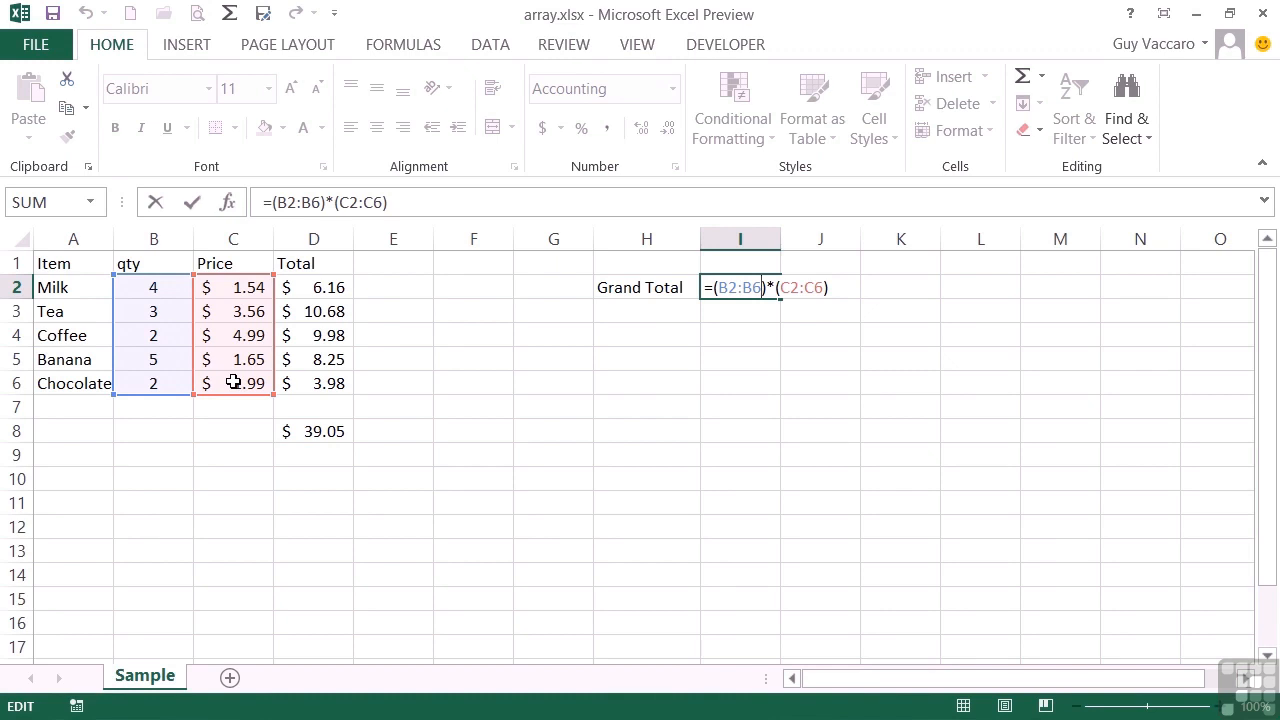
{"action": "left_click", "coordinate": [848, 286]}
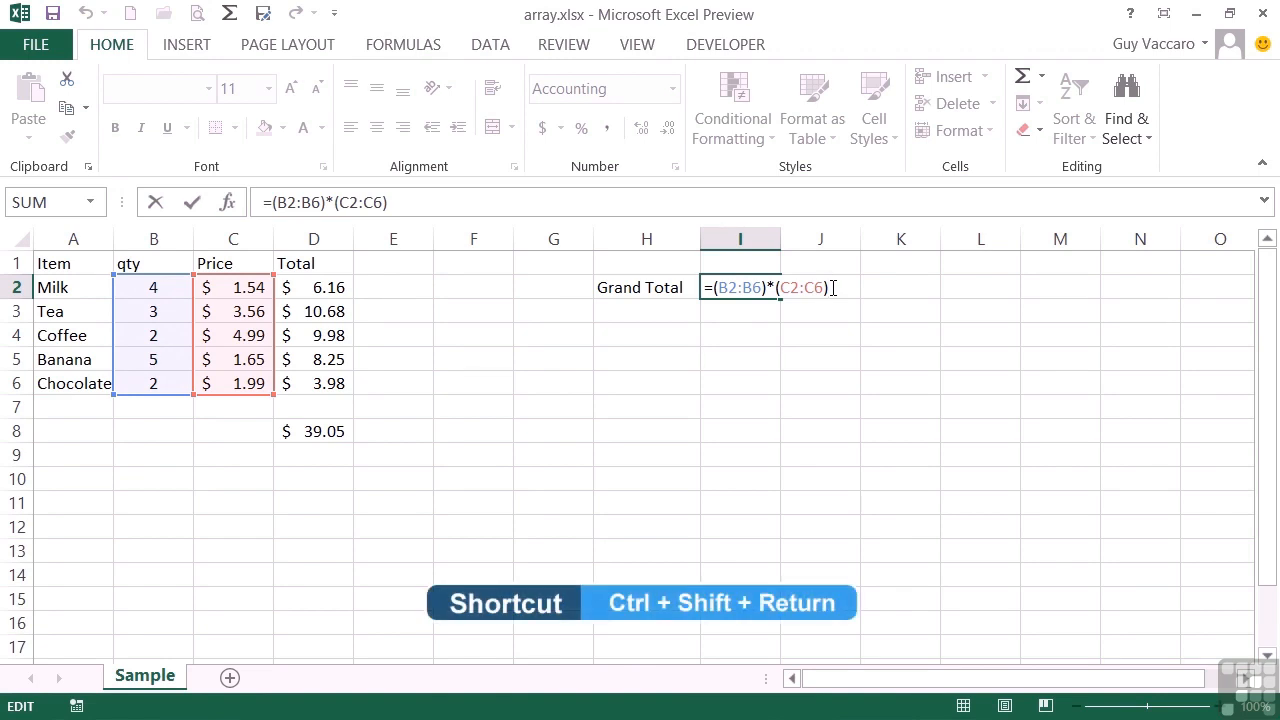
{"action": "key", "text": "ctrl+shift+Return"}
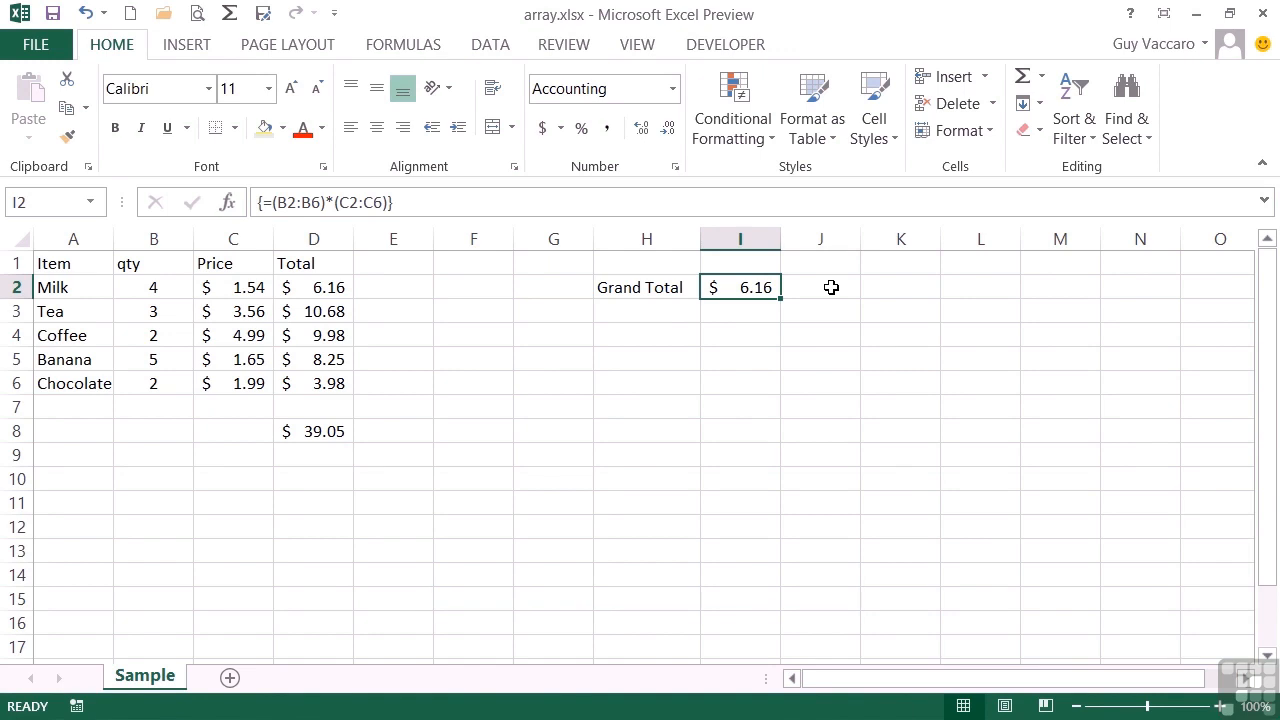
Step: Examine how I2's array formula looks in edit mode, both in the cell and in the formula bar, recommitting it as an array each time
{"action": "double_click", "coordinate": [752, 287]}
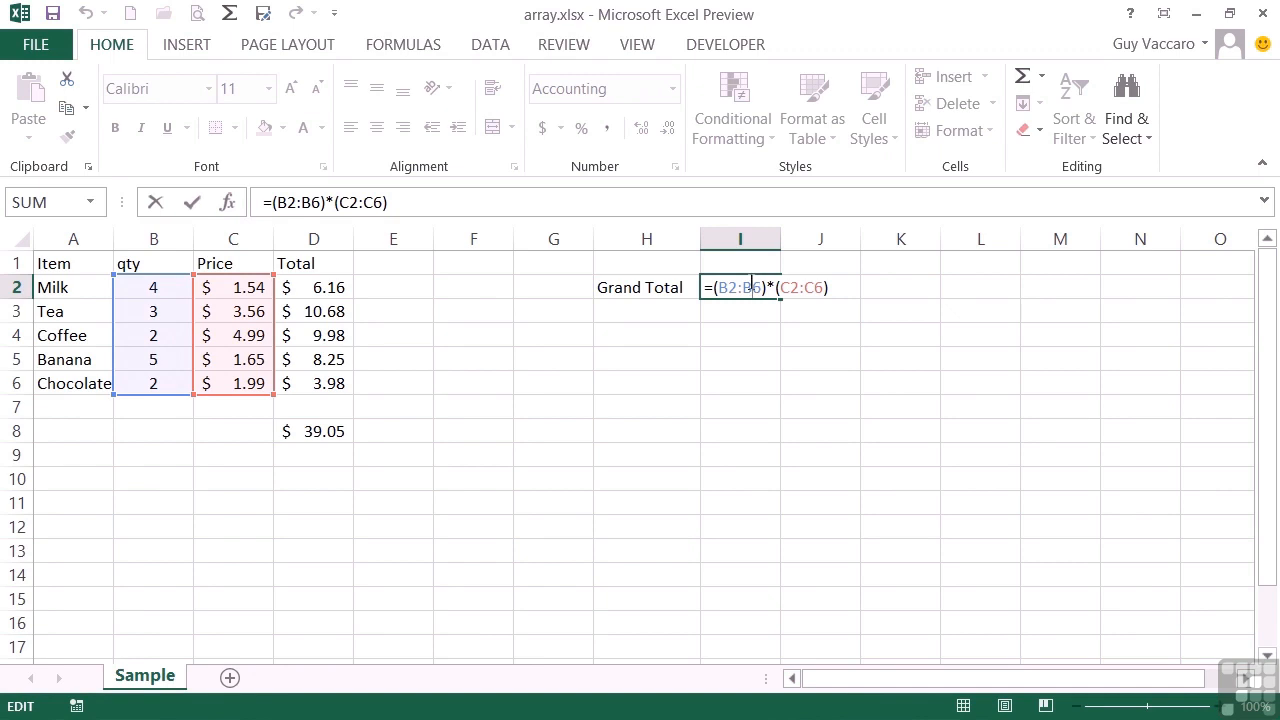
{"action": "key", "text": "ctrl+shift+Return"}
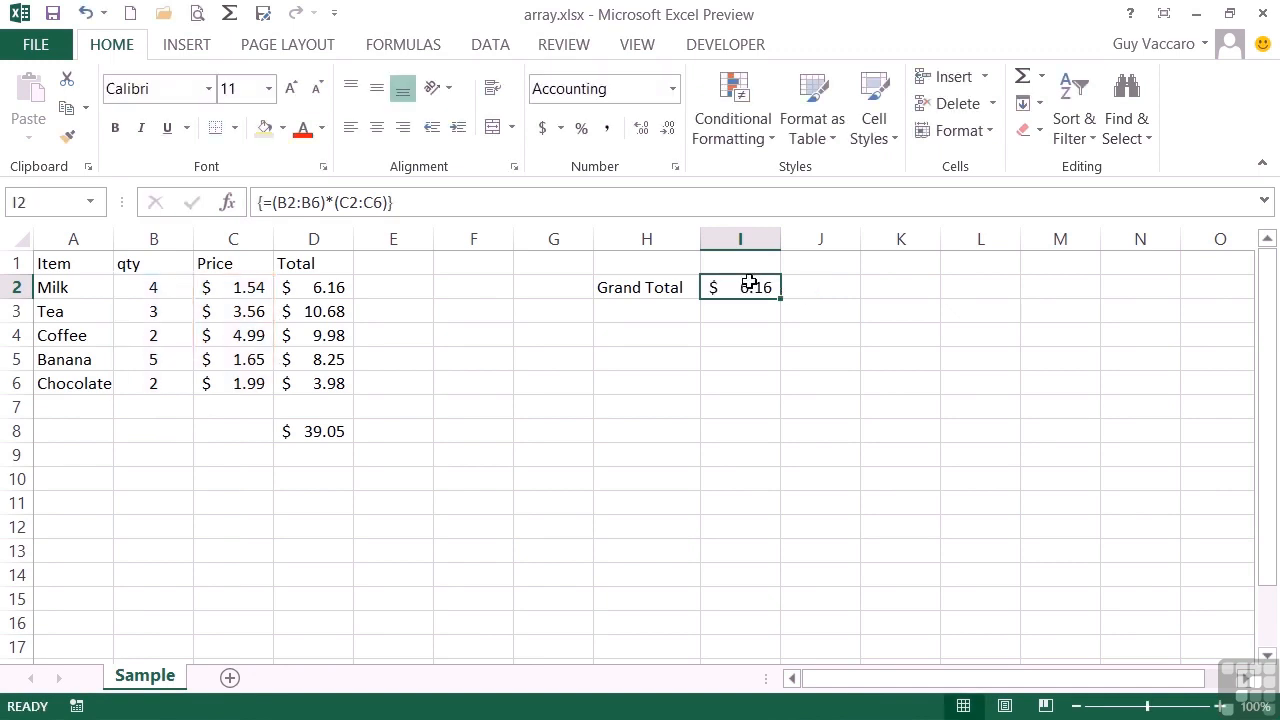
{"action": "left_click", "coordinate": [410, 202]}
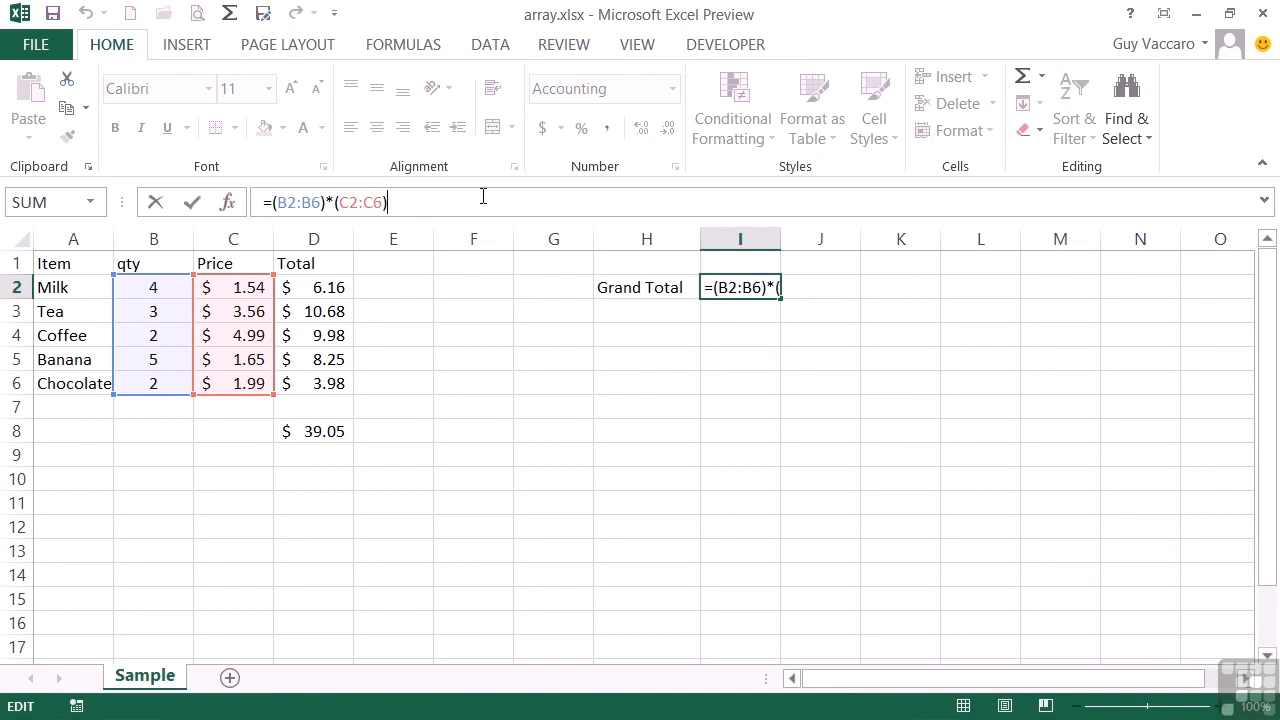
{"action": "key", "text": "ctrl+shift+Return"}
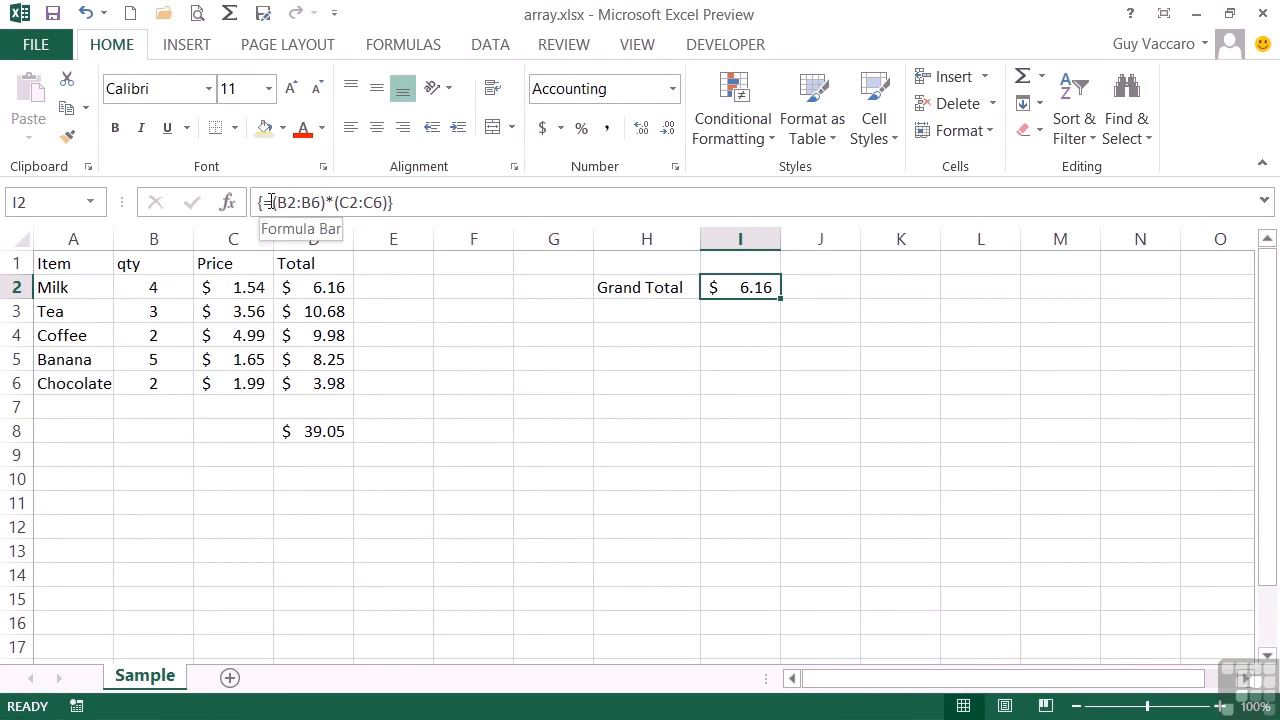
Step: Wrap the I2 formula in SUM as =sum((B2:B6)*(C2:C6)) and commit it as an array formula
{"action": "left_click", "coordinate": [271, 203]}
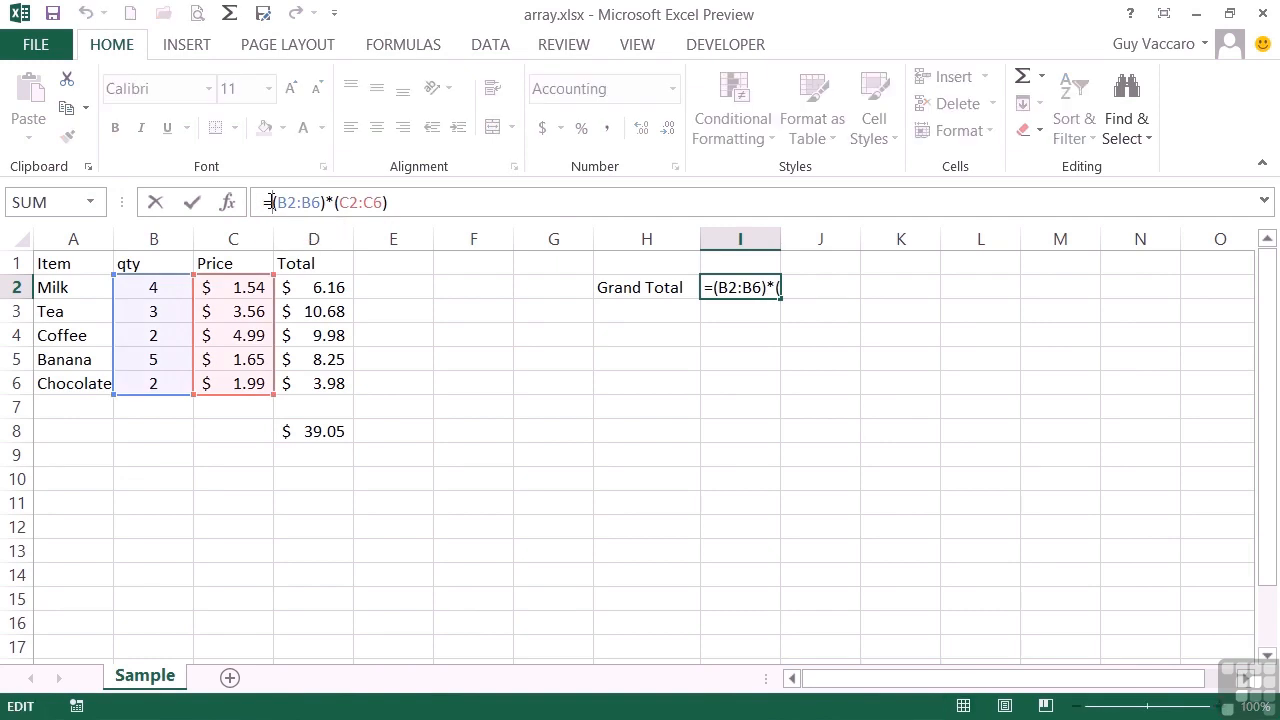
{"action": "type", "text": "sum"}
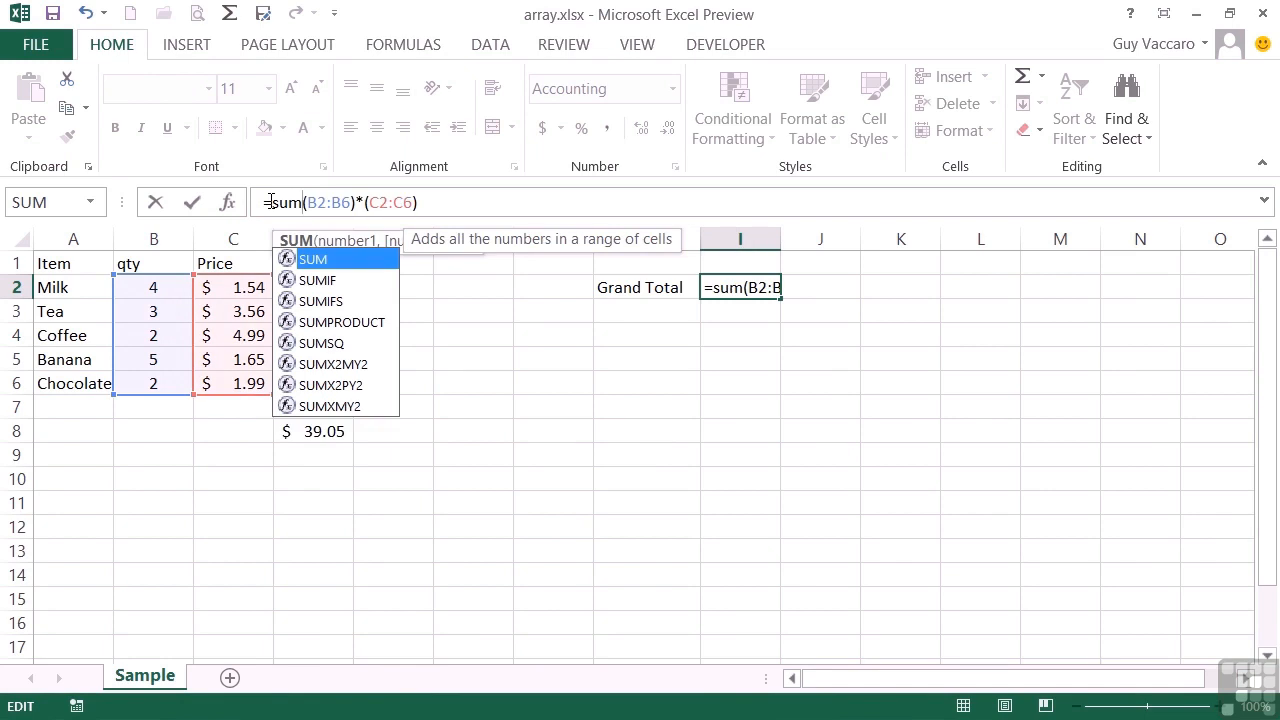
{"action": "type", "text": "("}
{"action": "left_click", "coordinate": [430, 203]}
{"action": "type", "text": ")"}
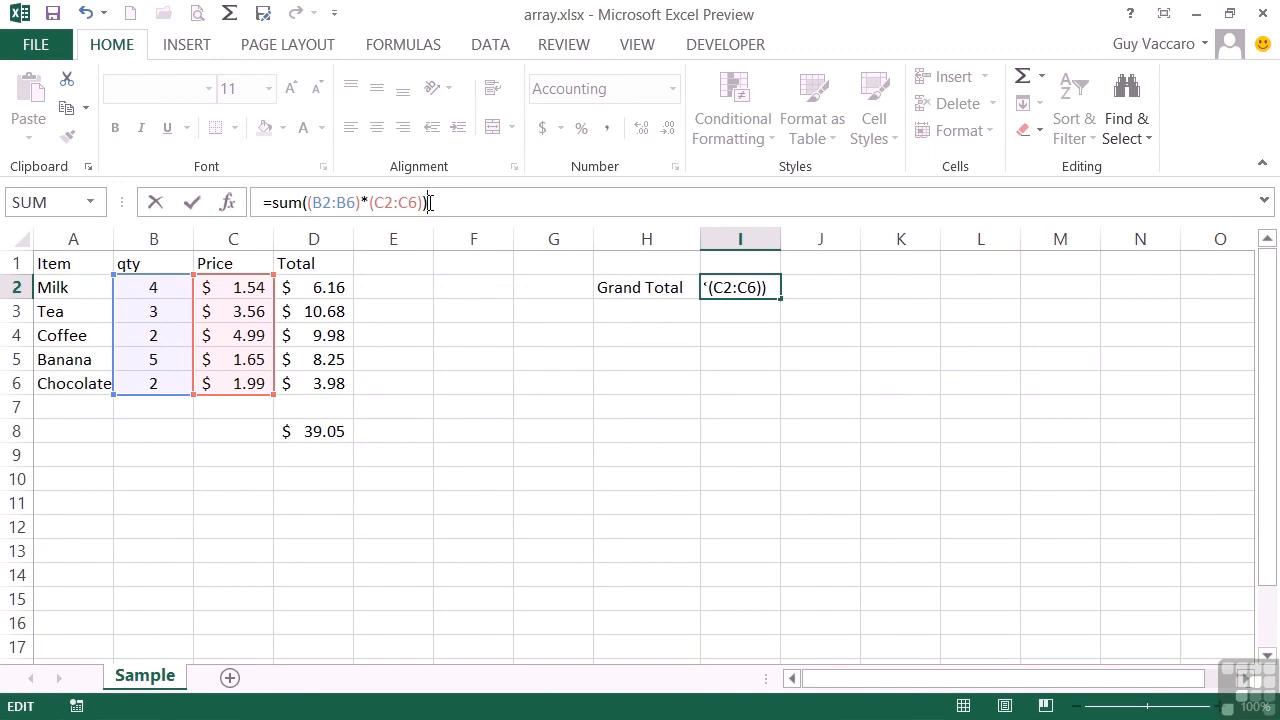
{"action": "key", "text": "ctrl+shift+Return"}
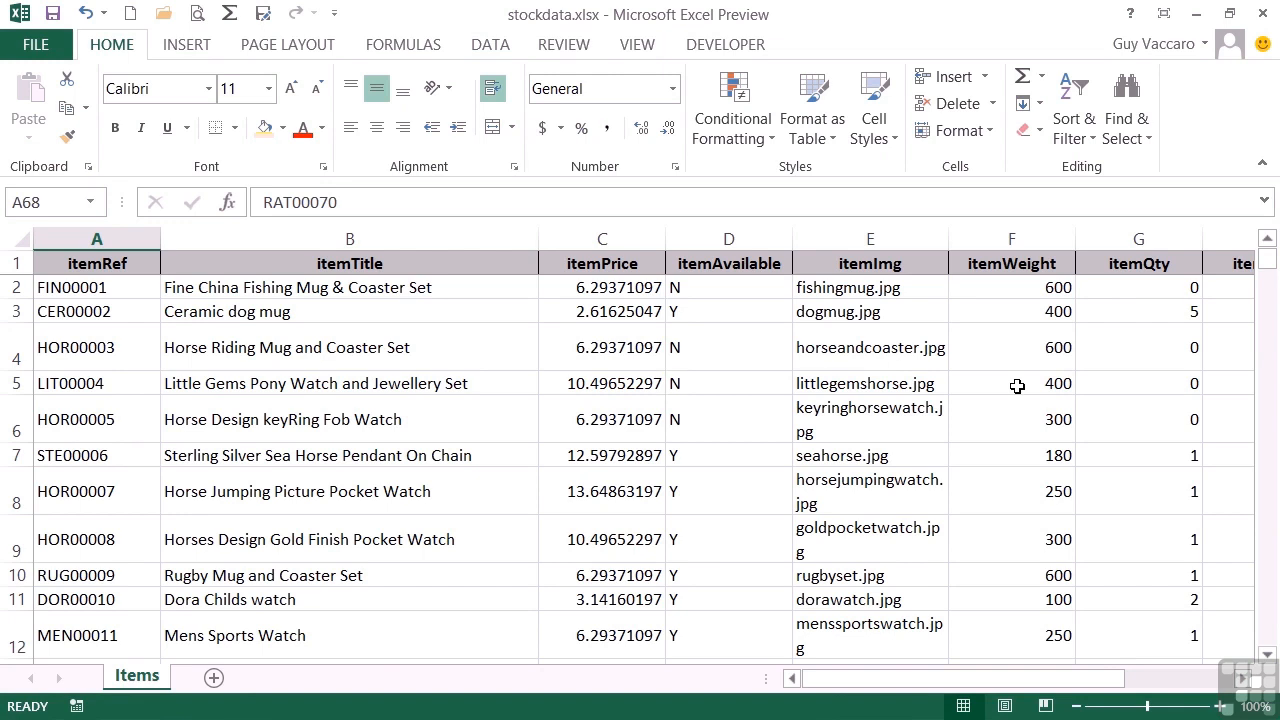
Step: Add a new worksheet to stockdata.xlsx, enter "StockValue" in cell A1 and widen column A to fit it
{"action": "left_click", "coordinate": [213, 677]}
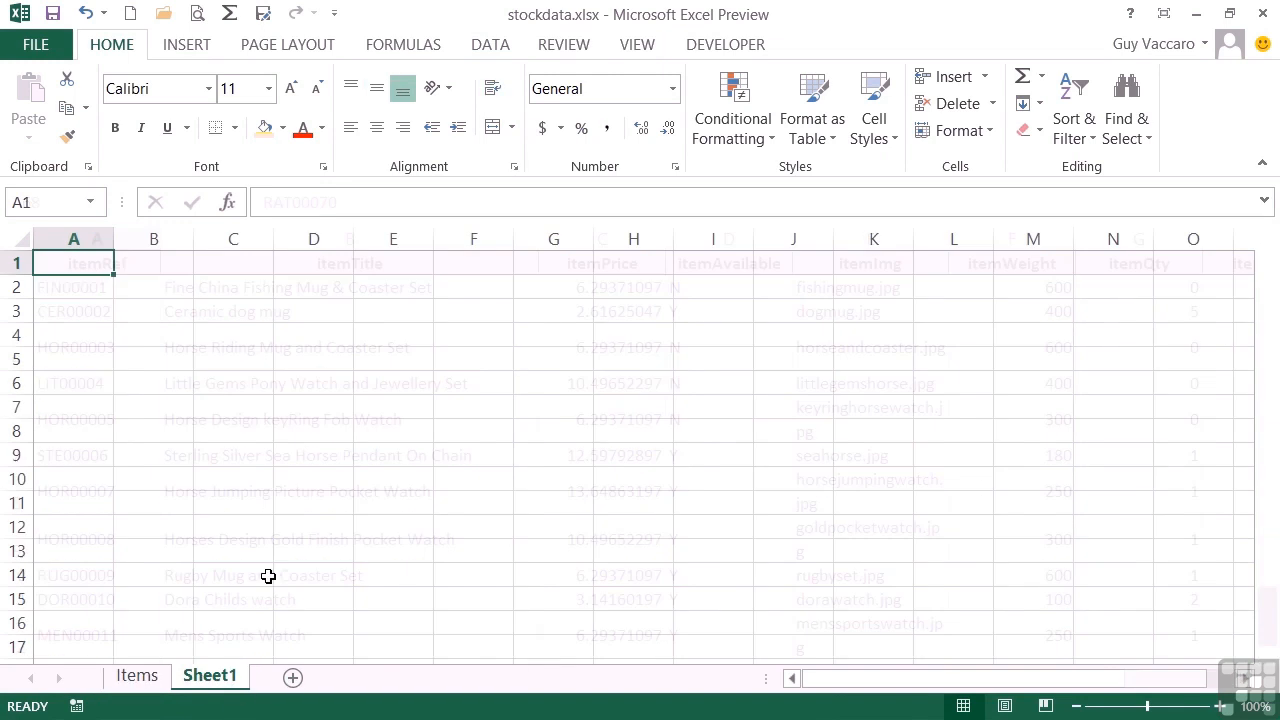
{"action": "type", "text": "StockValue"}
{"action": "key", "text": "Tab"}
{"action": "left_click_drag", "start_coordinate": [114, 248], "coordinate": [146, 245]}
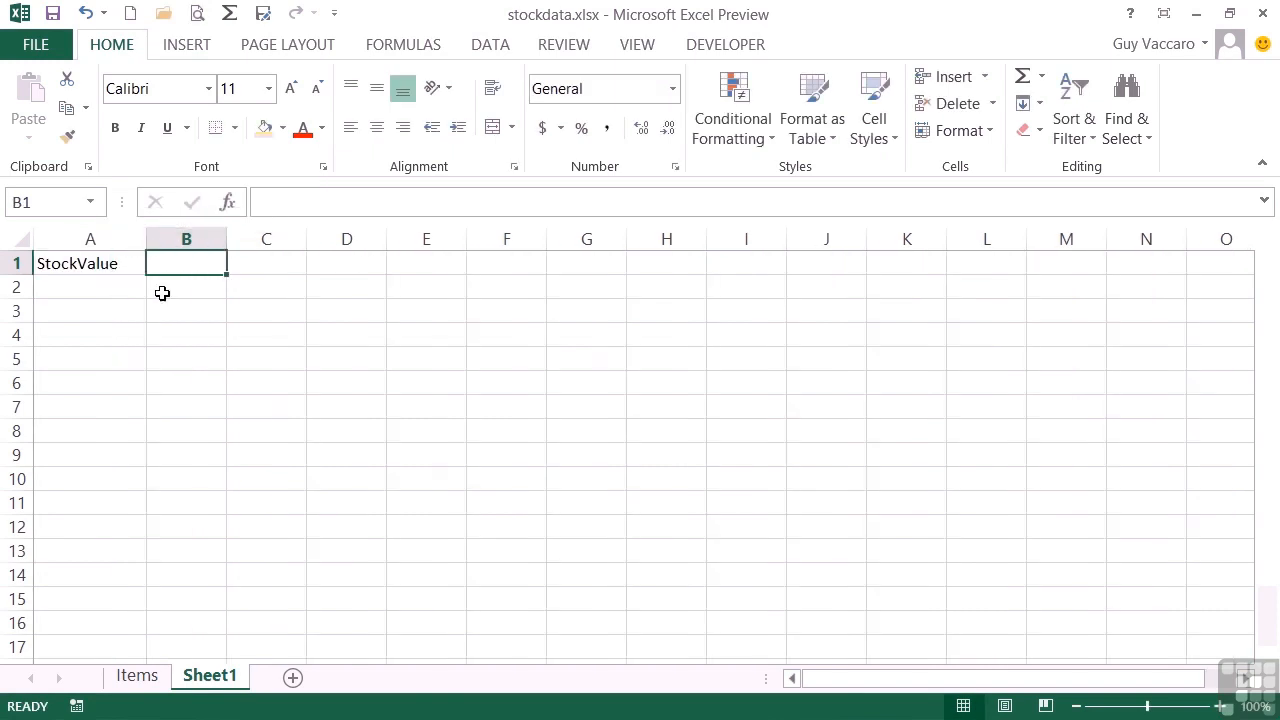
Step: Define the name "cost" for the whole itemPrice column on the Items sheet
{"action": "left_click", "coordinate": [153, 684]}
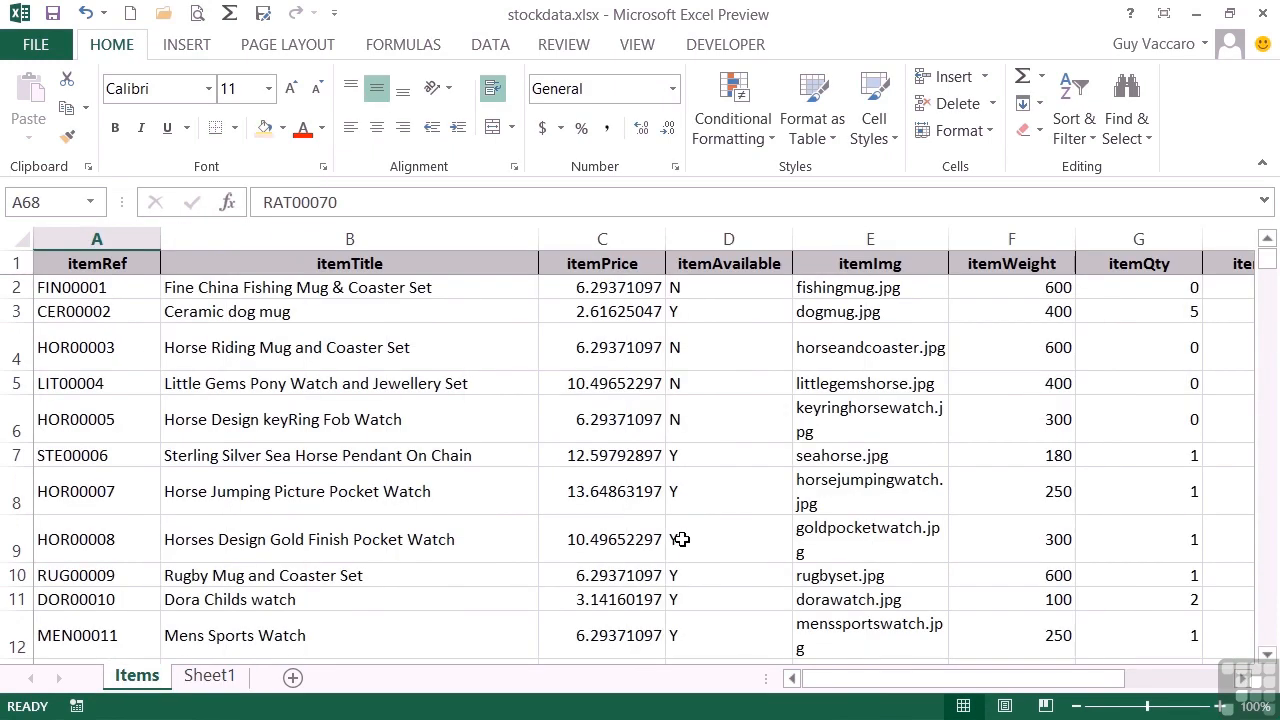
{"action": "left_click", "coordinate": [612, 232]}
{"action": "left_click", "coordinate": [56, 203]}
{"action": "type", "text": "cost"}
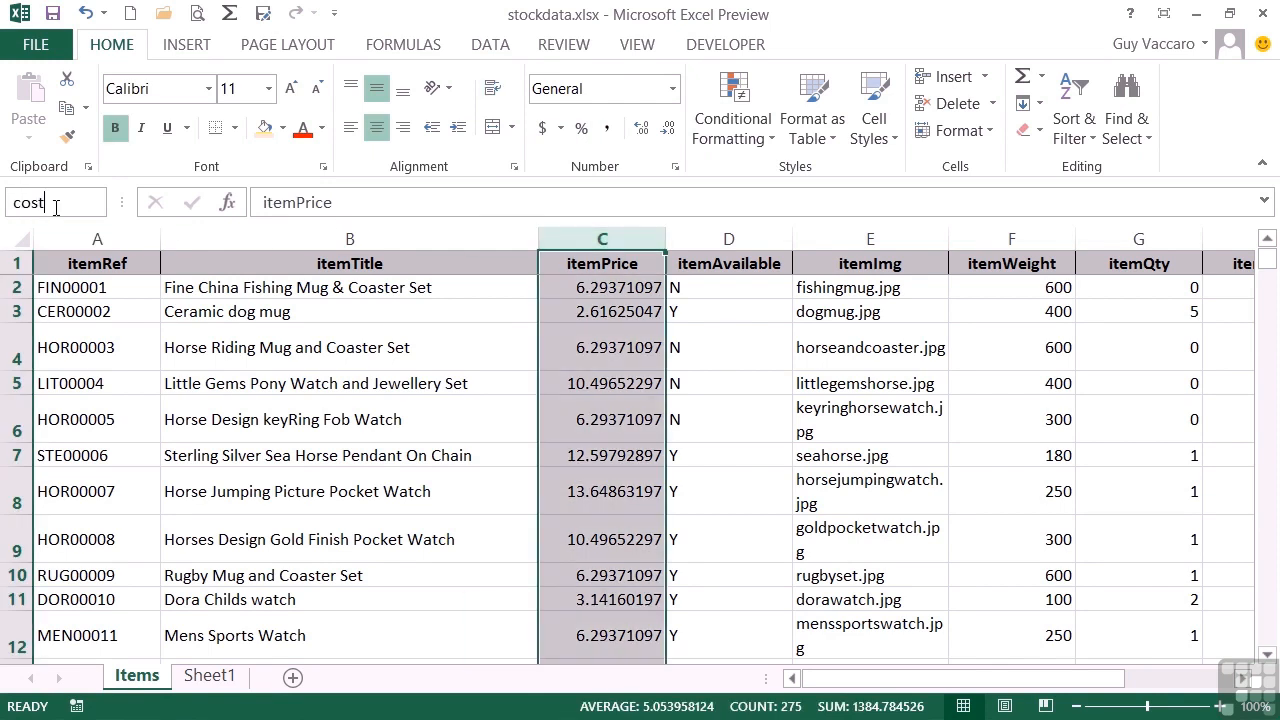
{"action": "key", "text": "Return"}
Step: Define the name "qty" for the whole itemQty column on the Items sheet
{"action": "left_click", "coordinate": [1145, 232]}
{"action": "left_click", "coordinate": [44, 202]}
{"action": "type", "text": "qty"}
{"action": "key", "text": "Return"}
Step: Widen column B on Sheet1 and enter =sum(cost*qty) in cell B1 as an array formula
{"action": "left_click", "coordinate": [228, 677]}
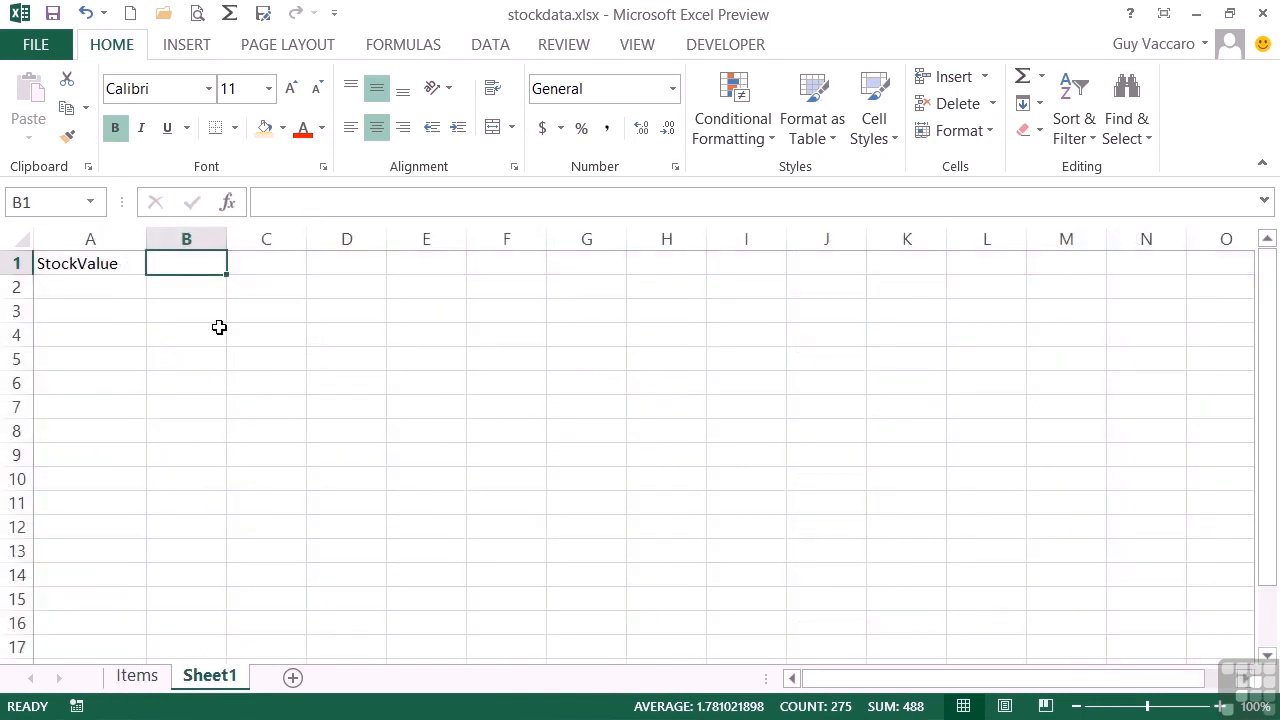
{"action": "left_click_drag", "start_coordinate": [225, 239], "coordinate": [384, 240]}
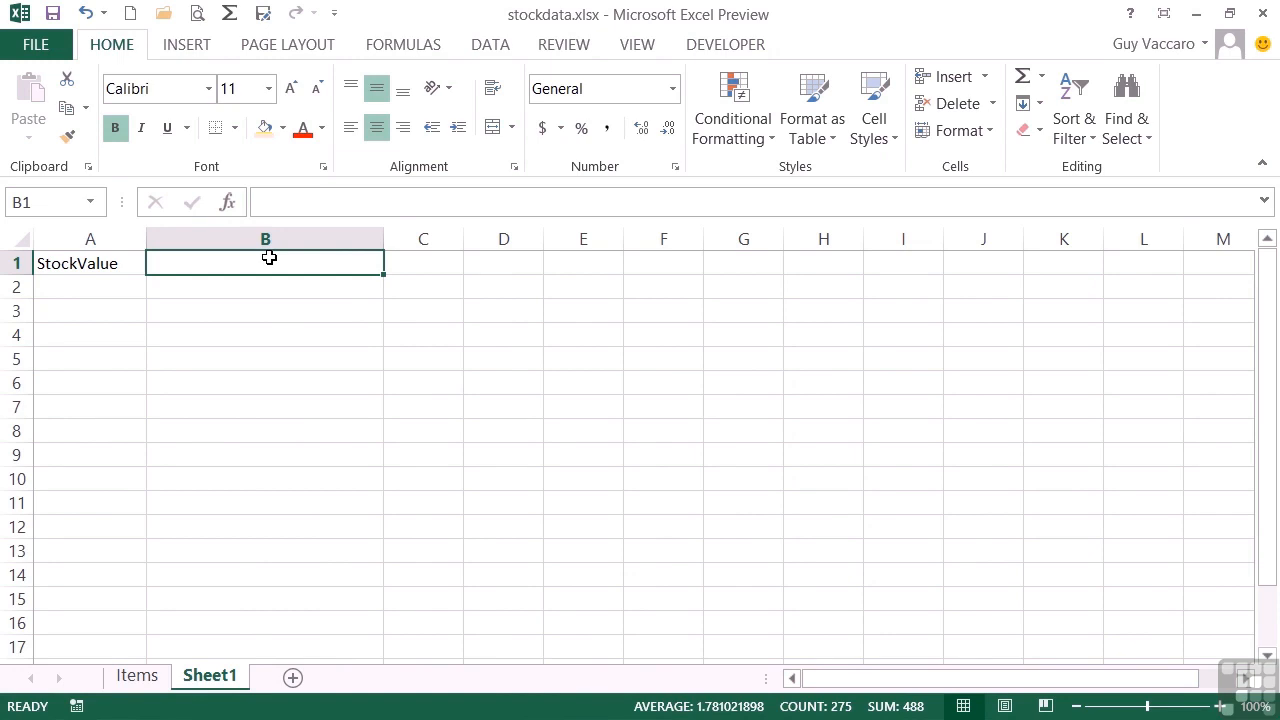
{"action": "type", "text": "=su"}
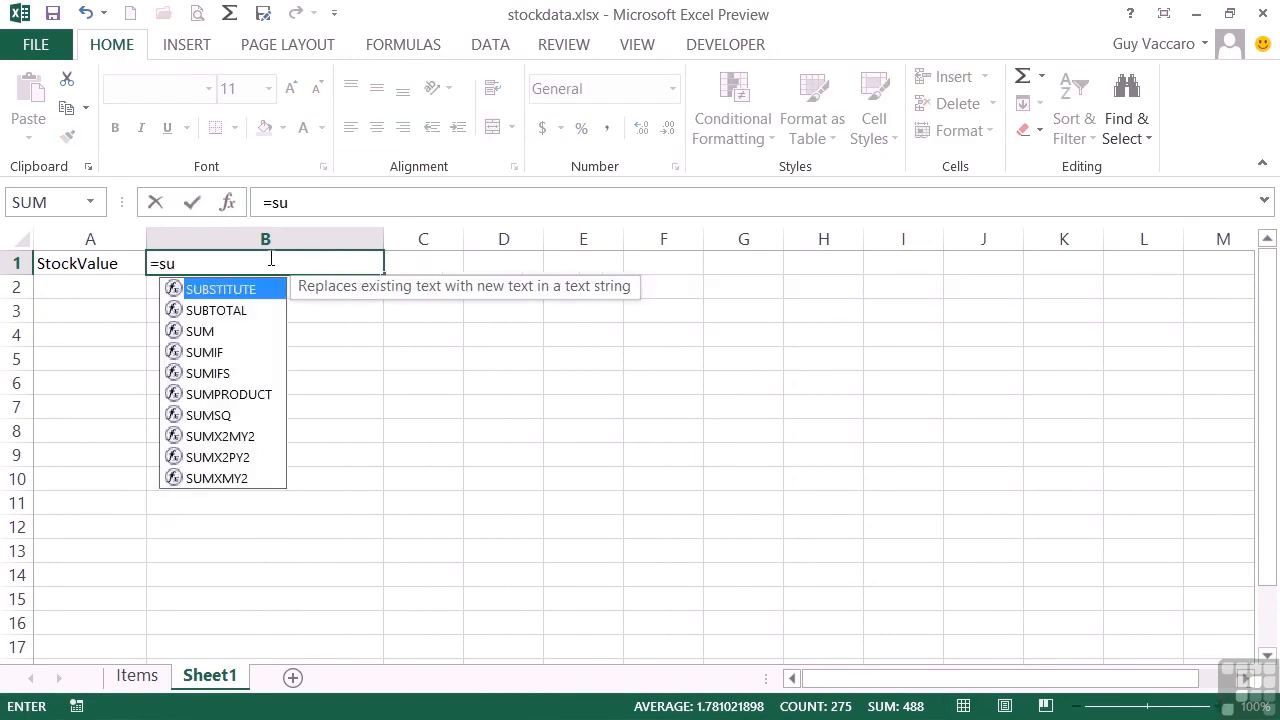
{"action": "type", "text": "m("}
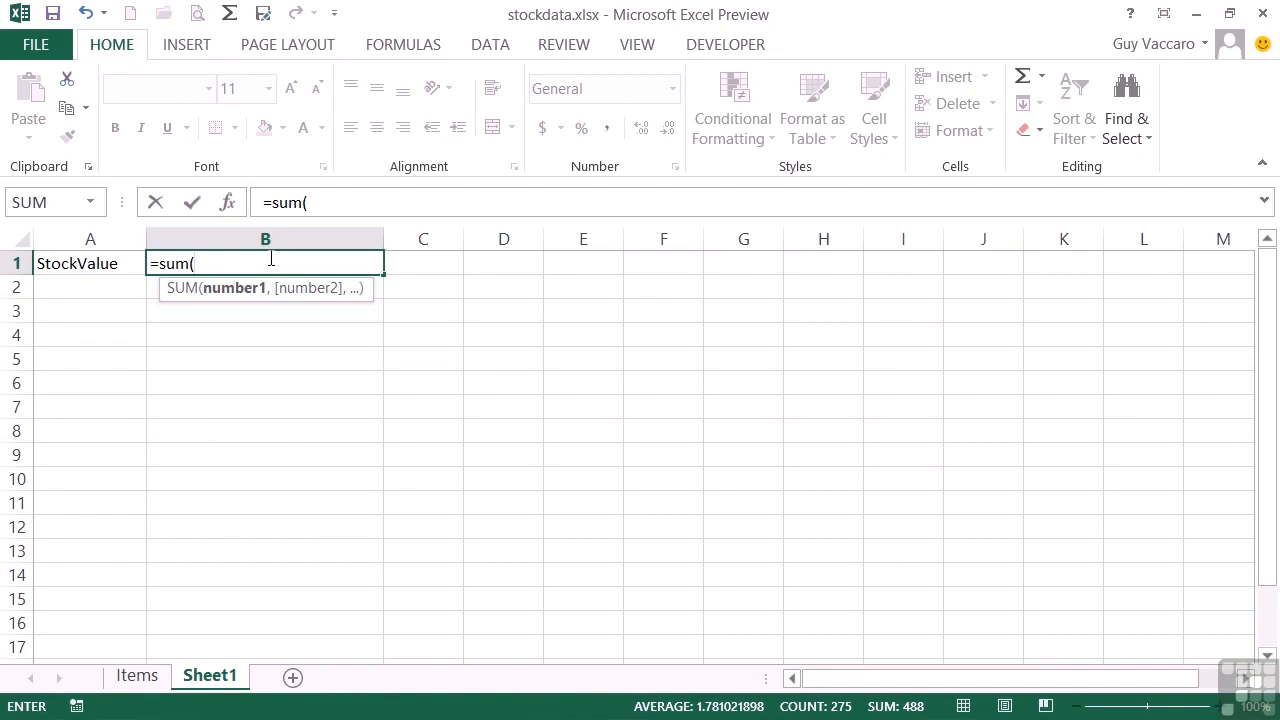
{"action": "type", "text": "cost"}
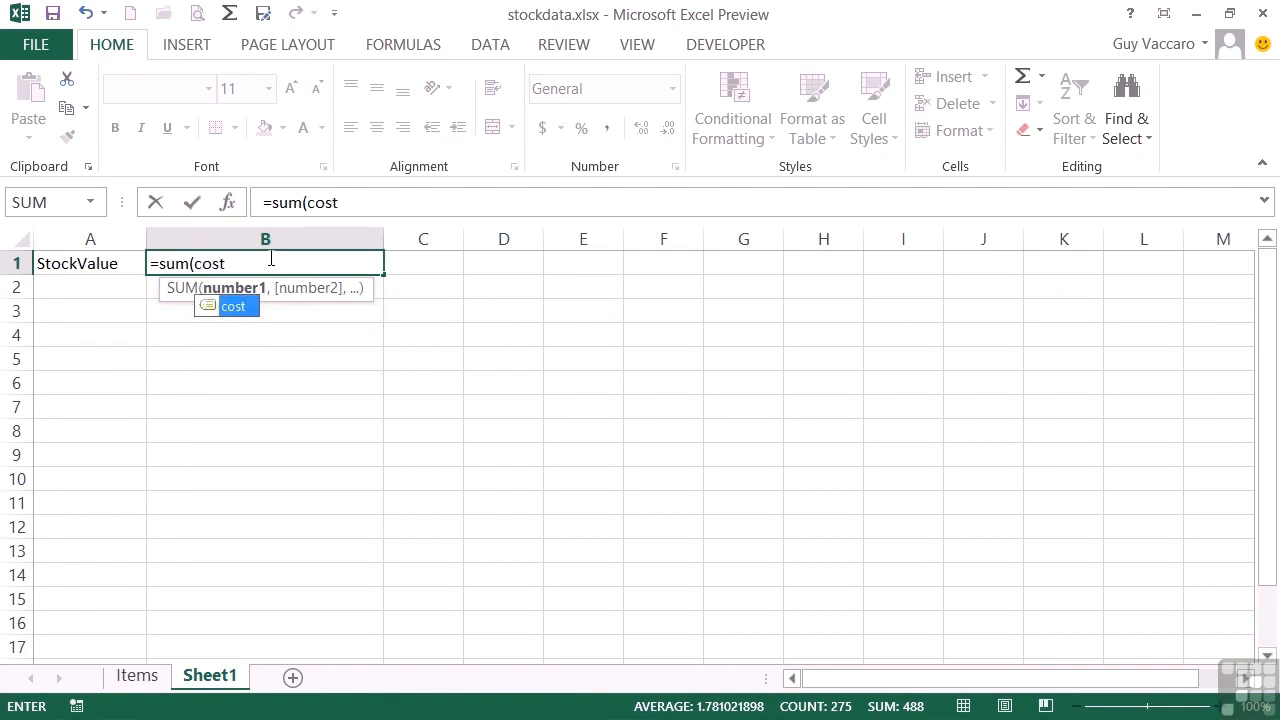
{"action": "type", "text": "*"}
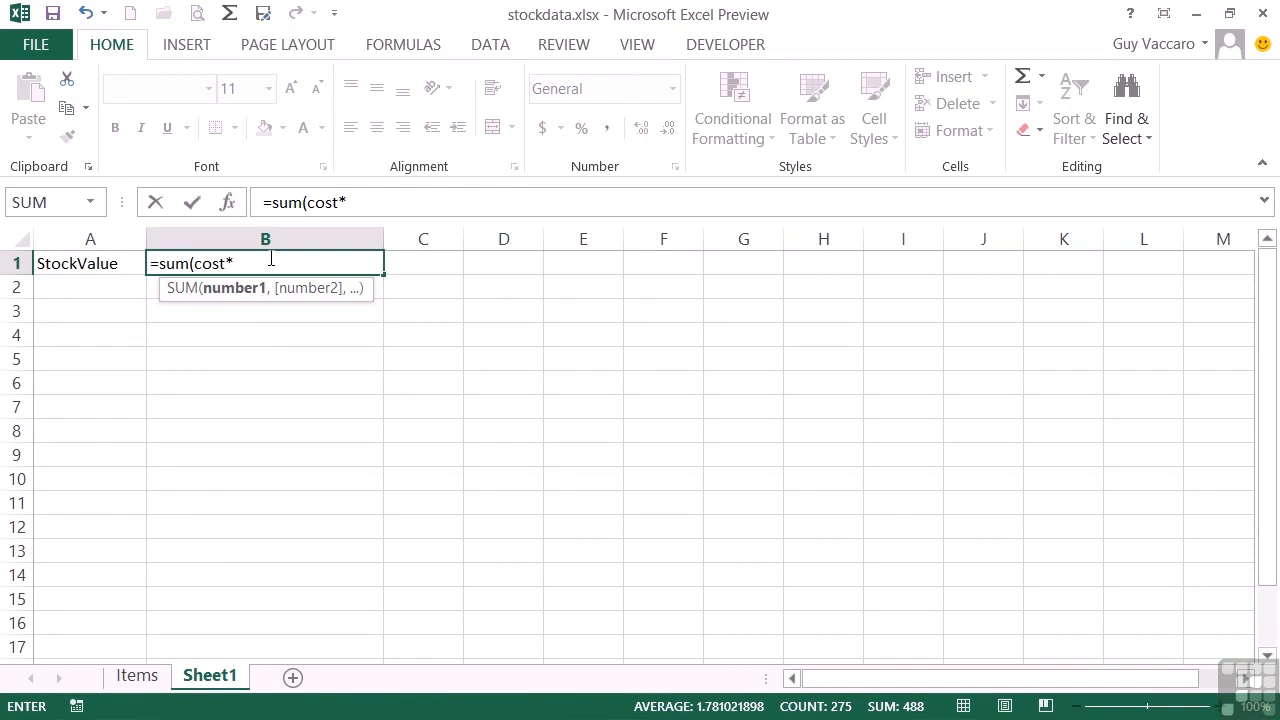
{"action": "type", "text": "qty"}
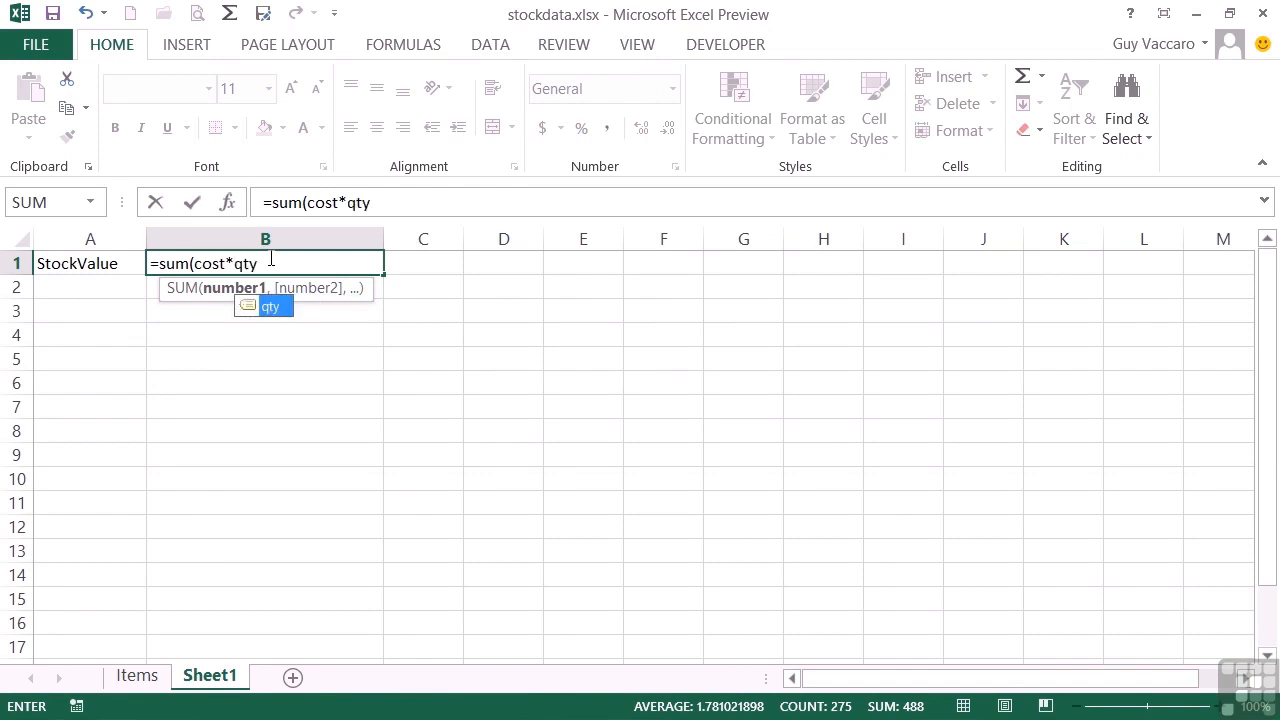
{"action": "type", "text": ")"}
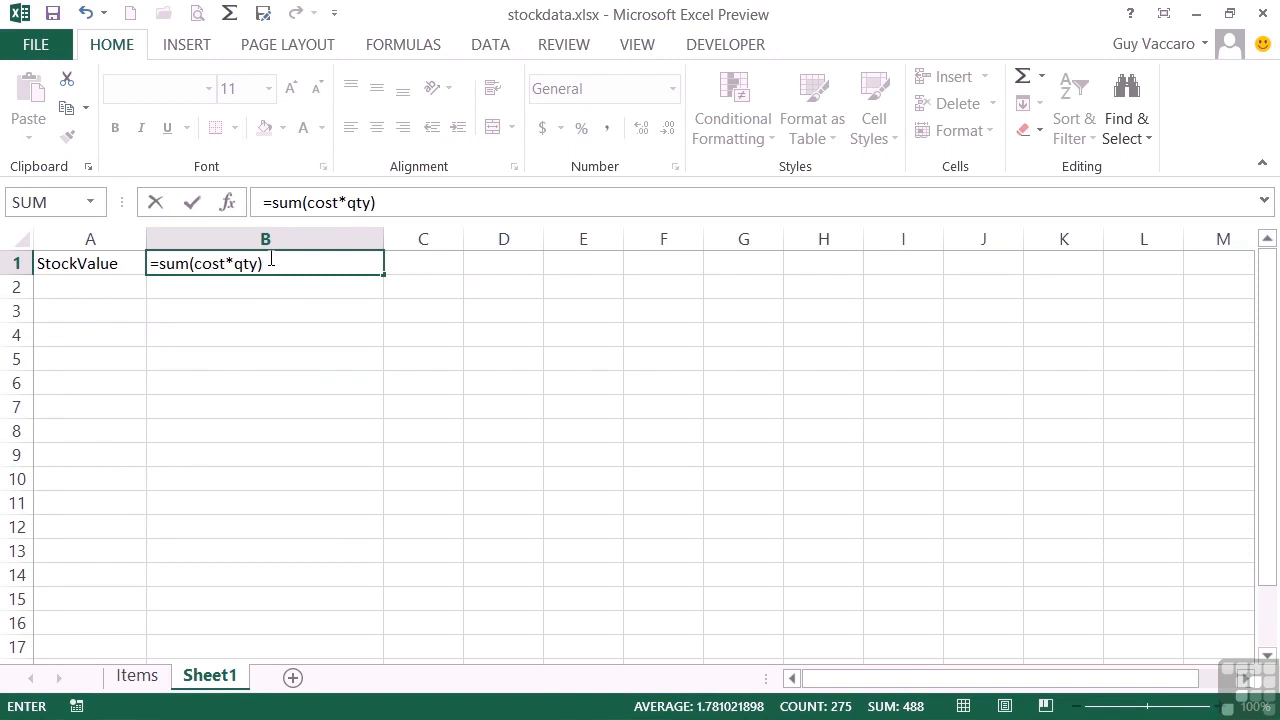
{"action": "key", "text": "ctrl+shift+Return"}
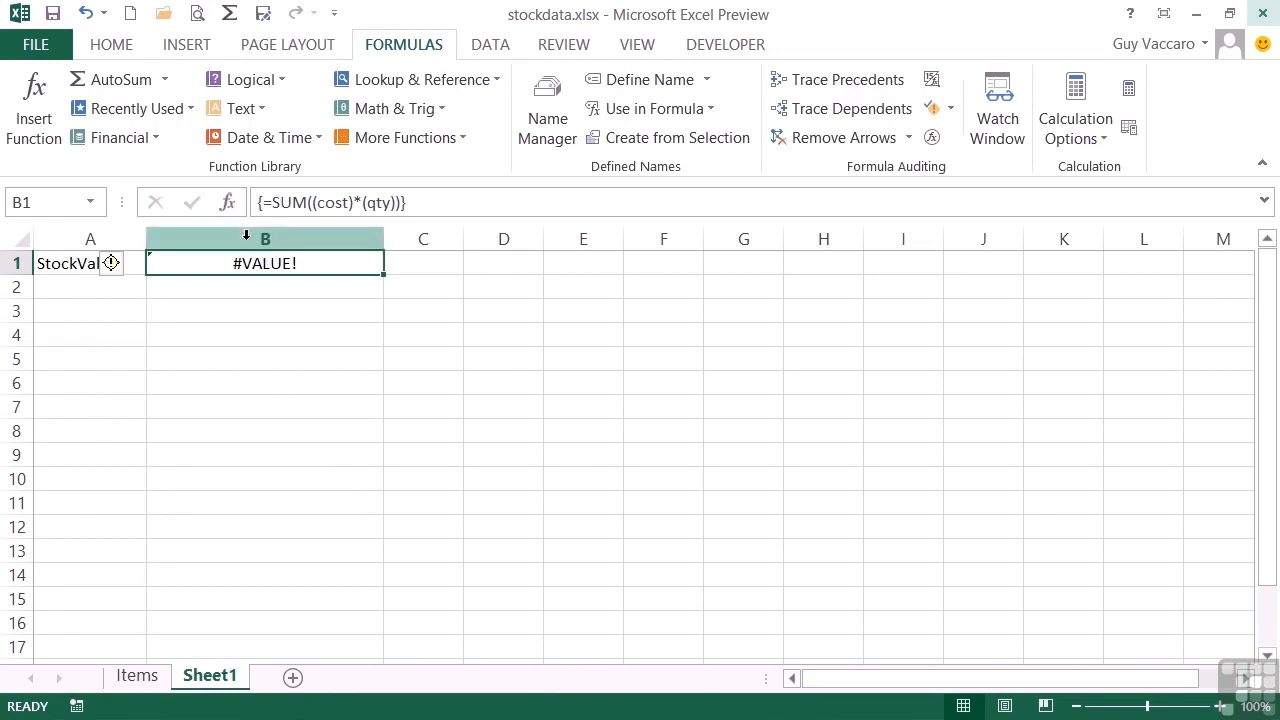
Step: Limit the defined name "cost" to the range =Items!$C2:$C999 so it excludes the header row
{"action": "left_click", "coordinate": [552, 115]}
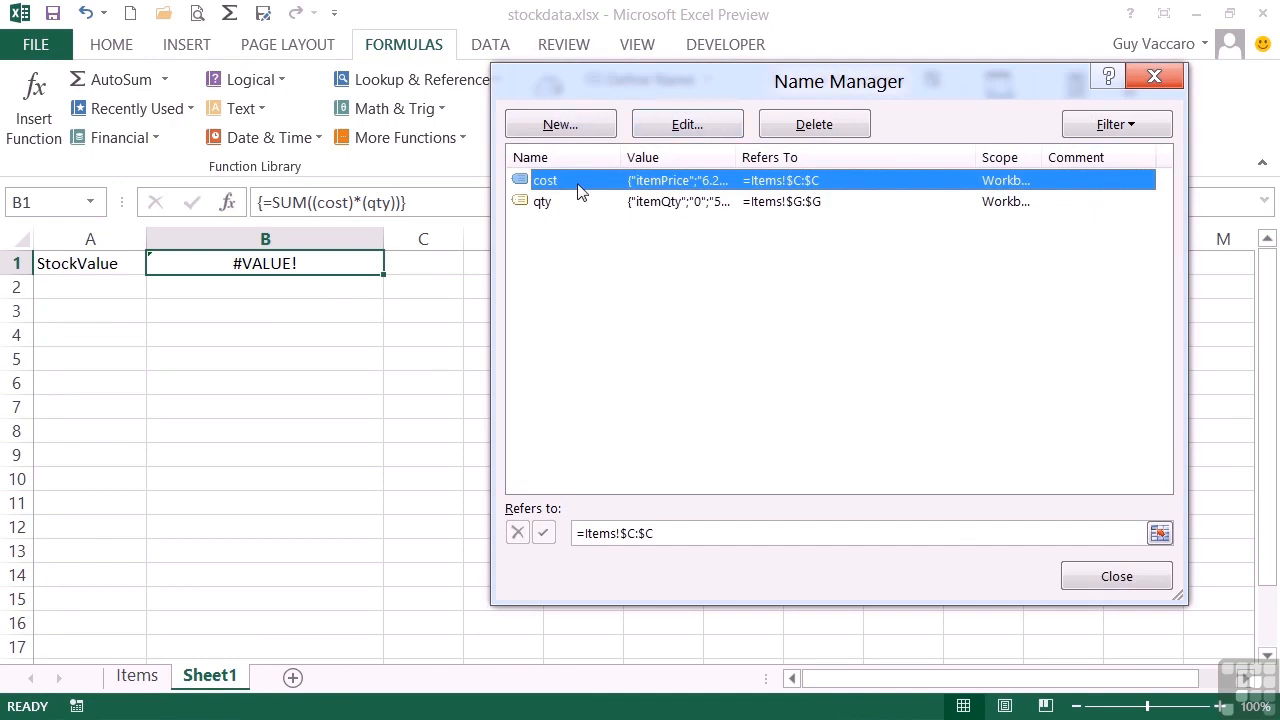
{"action": "left_click", "coordinate": [642, 533]}
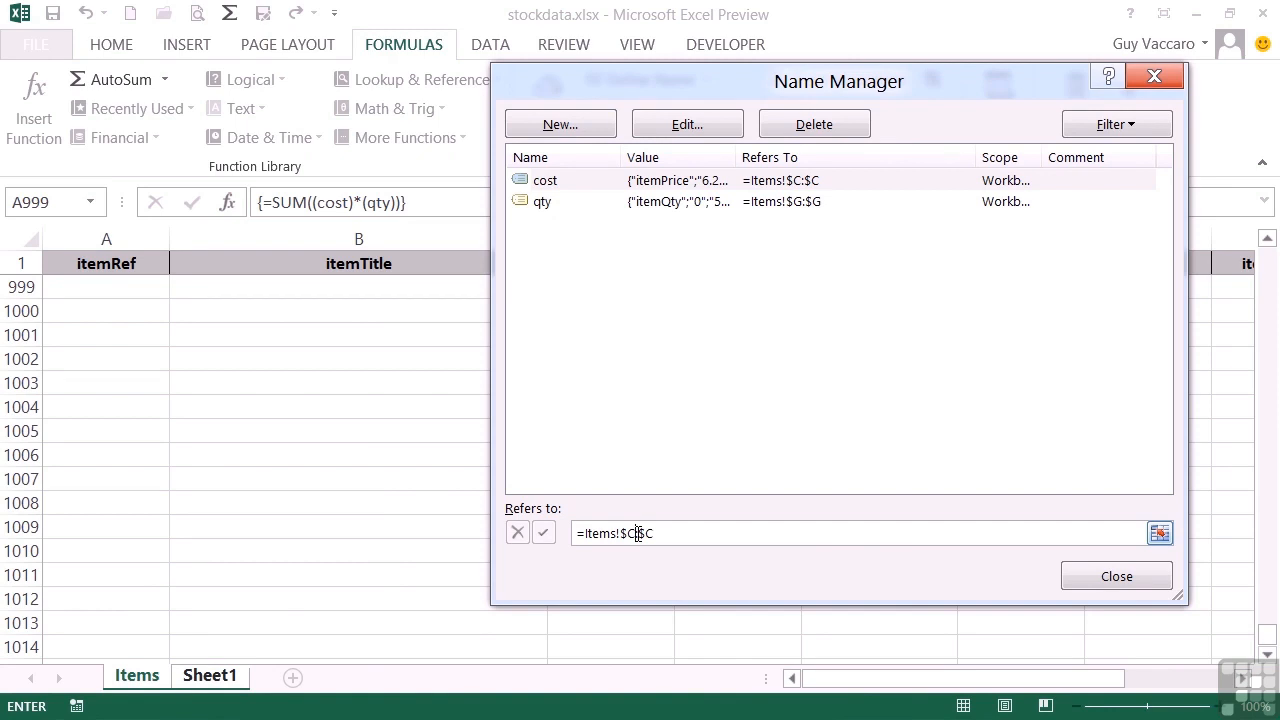
{"action": "type", "text": "2:$C"}
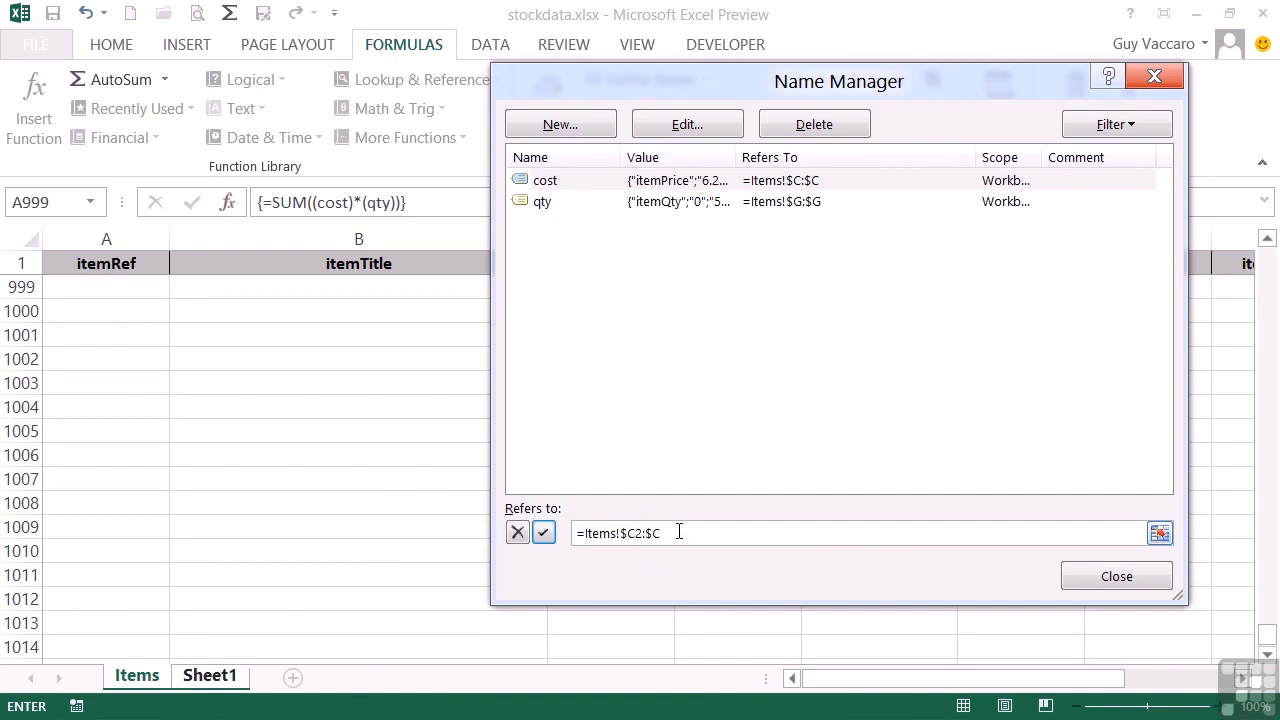
{"action": "type", "text": "999"}
{"action": "left_click", "coordinate": [543, 532]}
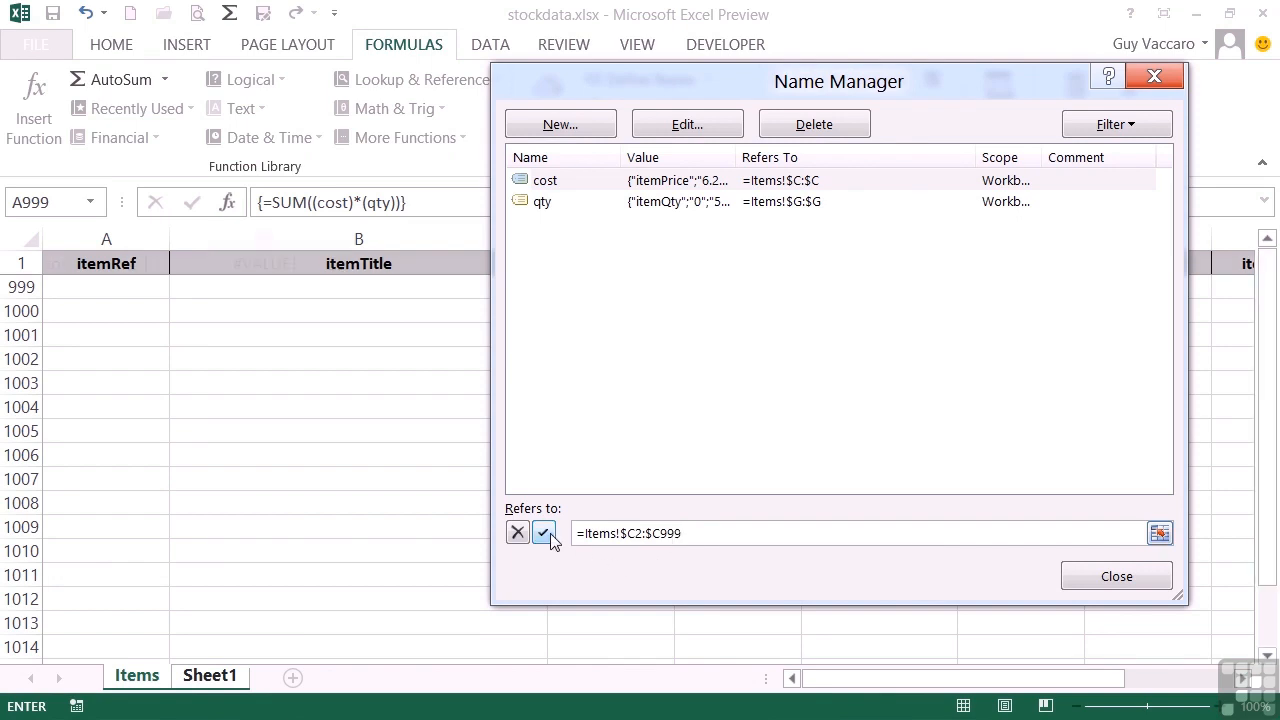
Step: Change the defined name "qty" to refer to =Items!$G2:$G999 and finish managing the names
{"action": "left_click", "coordinate": [578, 204]}
{"action": "left_click", "coordinate": [664, 533]}
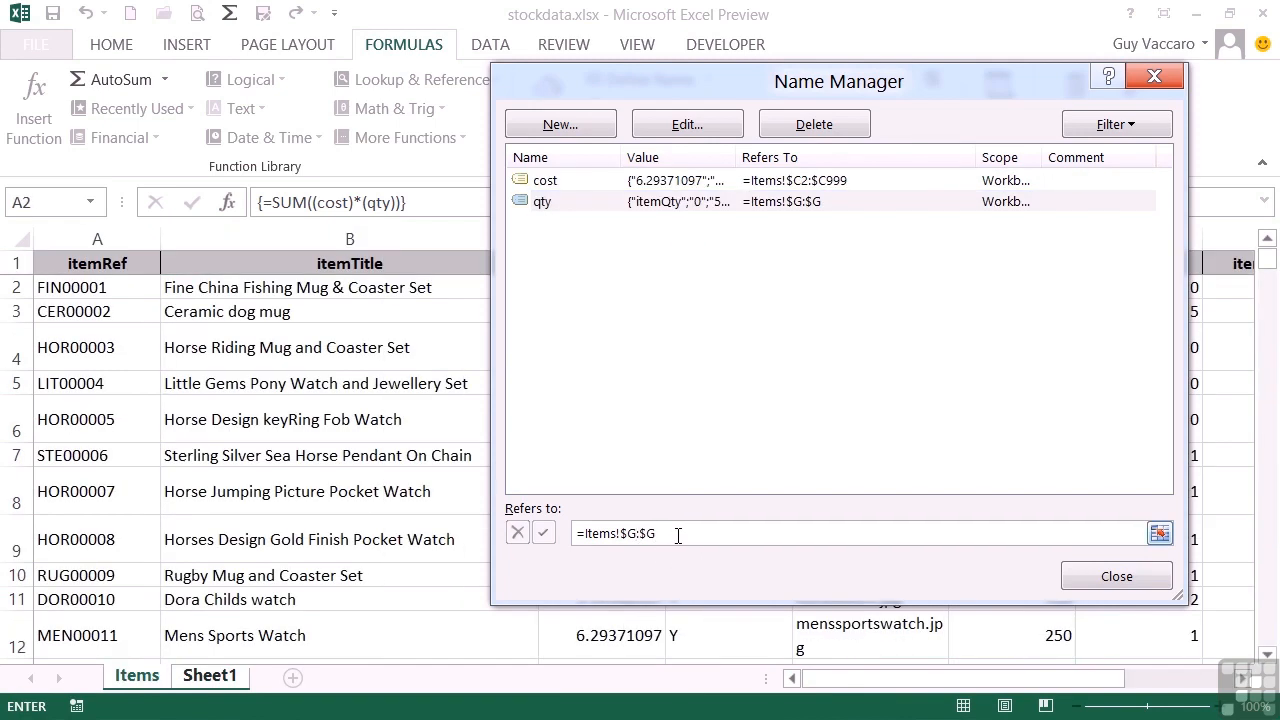
{"action": "type", "text": "2:$G999"}
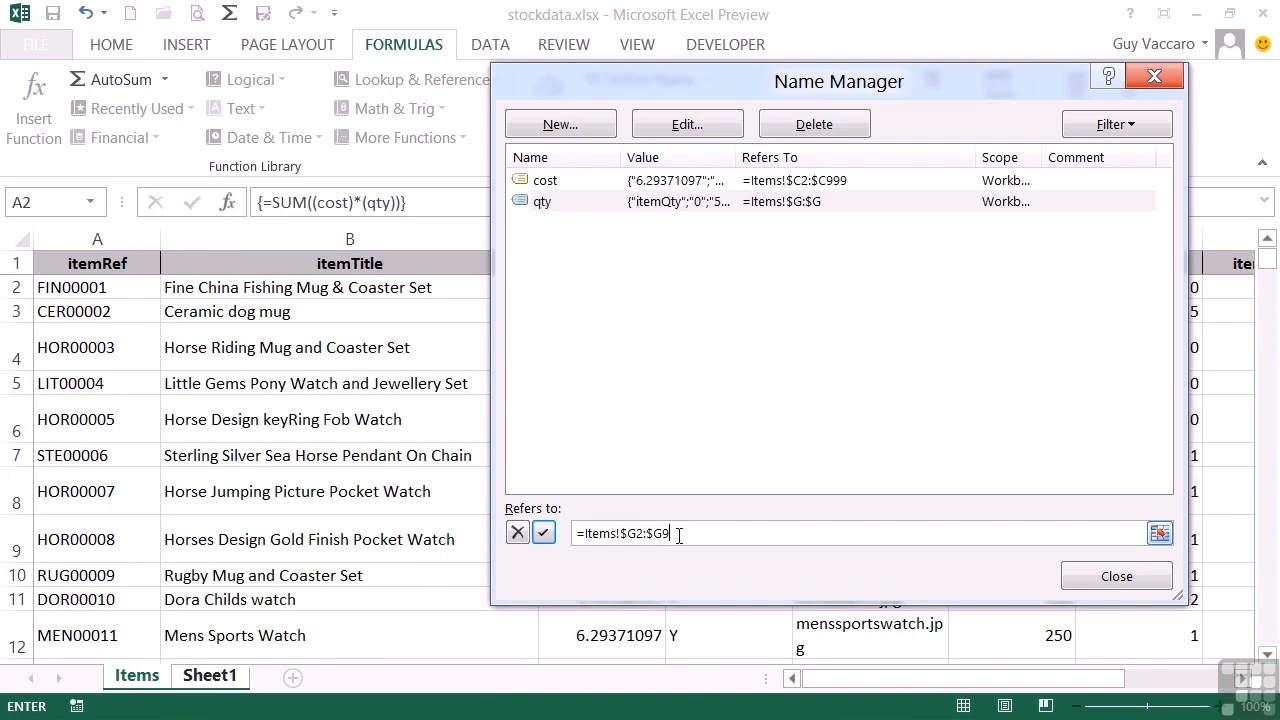
{"action": "left_click", "coordinate": [552, 534]}
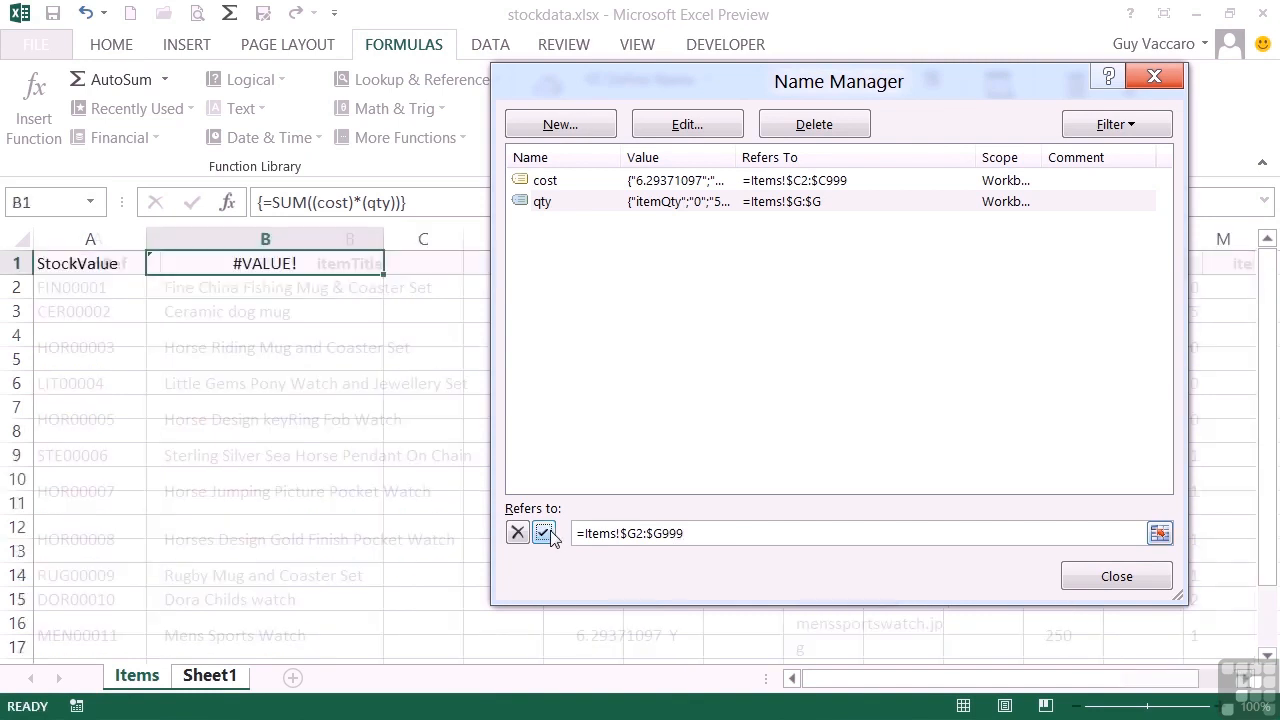
{"action": "left_click", "coordinate": [1112, 580]}
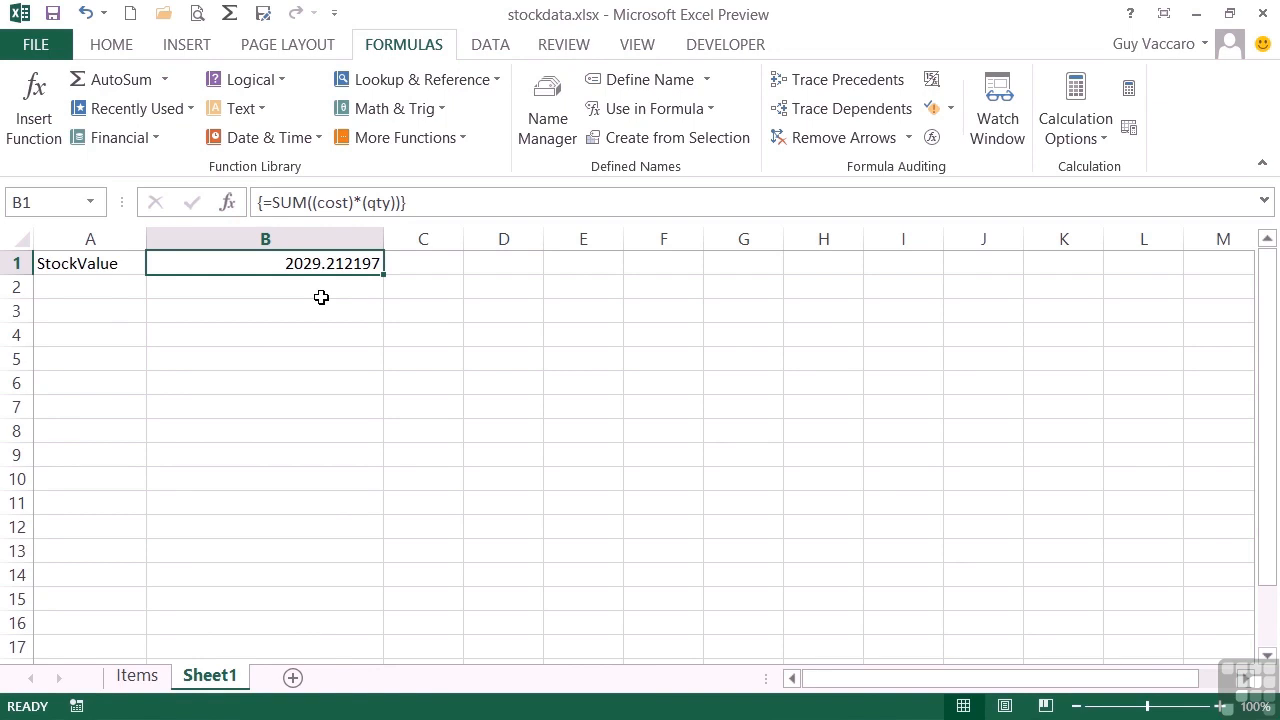
Step: Format the stock value in B1 with the dollar Accounting number format
{"action": "left_click", "coordinate": [111, 44]}
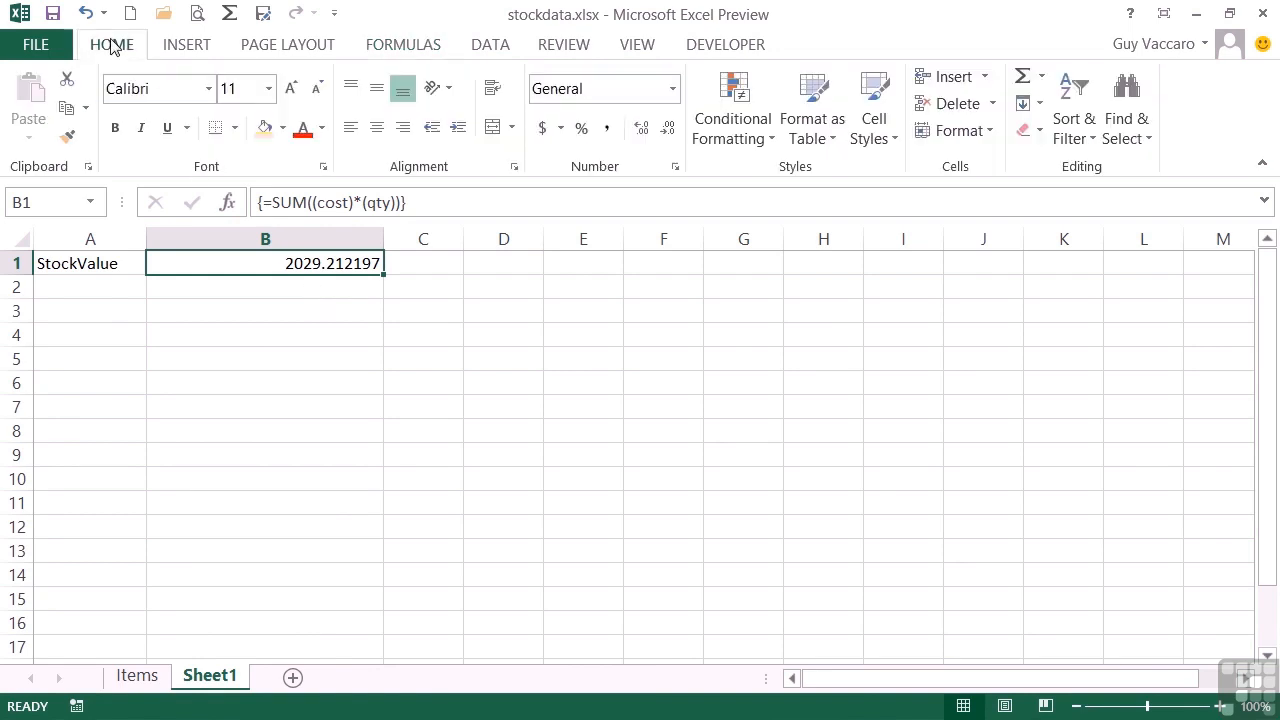
{"action": "left_click", "coordinate": [543, 130]}
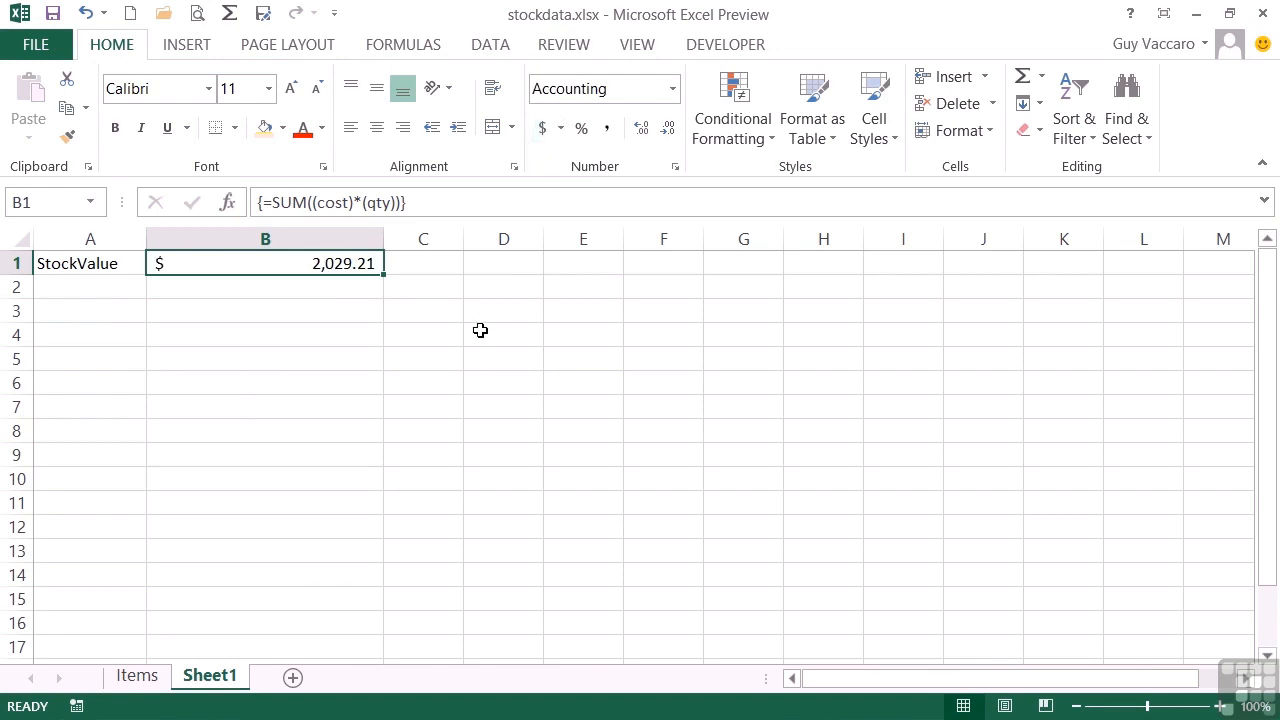
Step: Commit B1's formula as a normal formula for comparison, and re-enter it as an array formula
{"action": "double_click", "coordinate": [293, 263]}
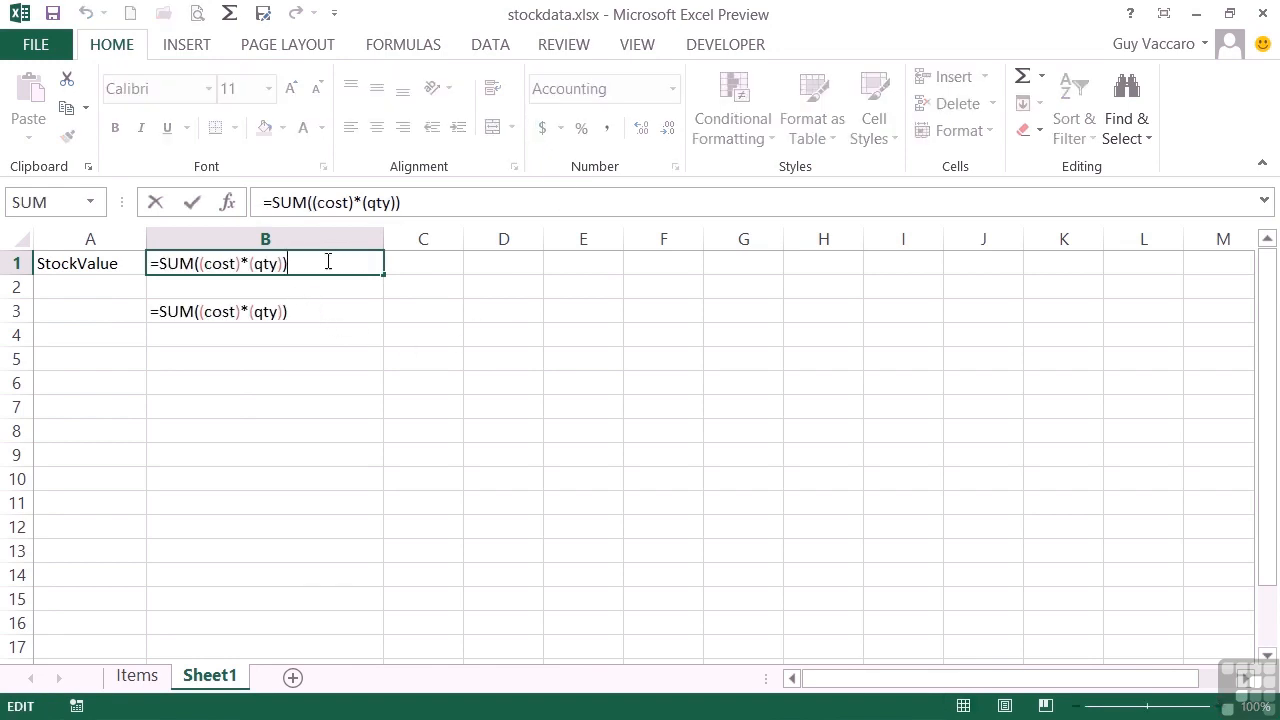
{"action": "key", "text": "Return"}
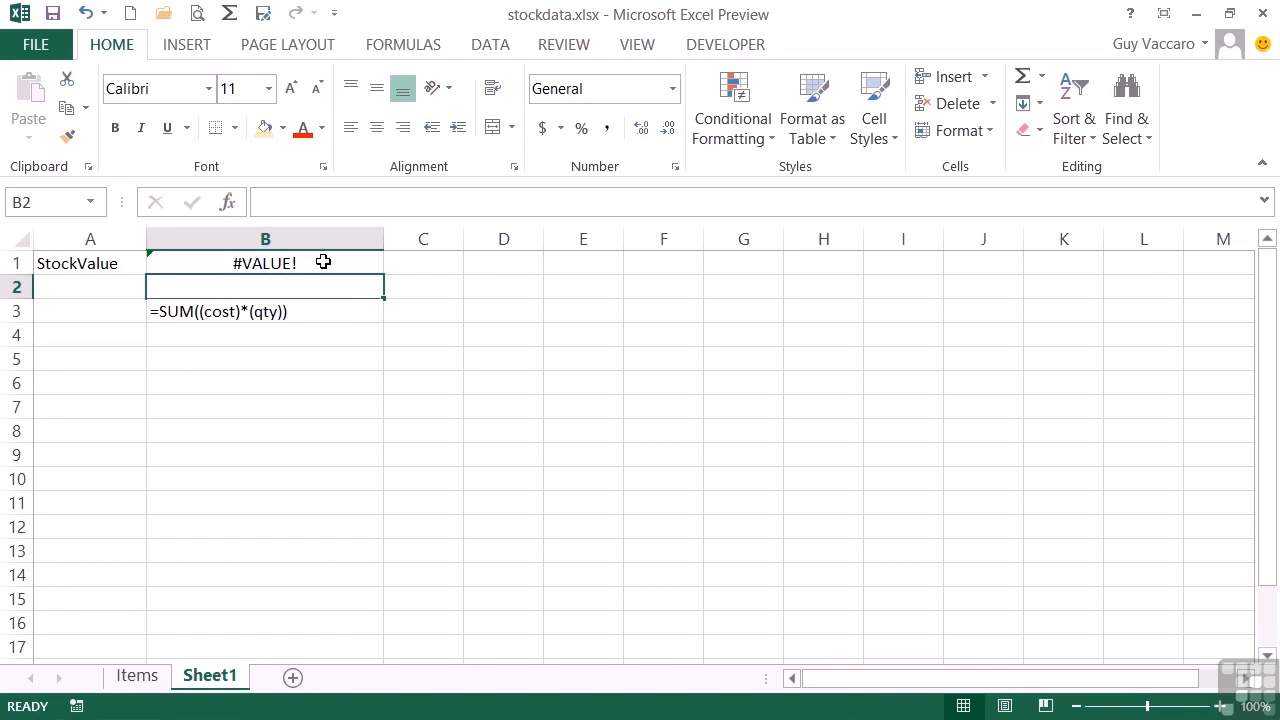
{"action": "left_click", "coordinate": [324, 262]}
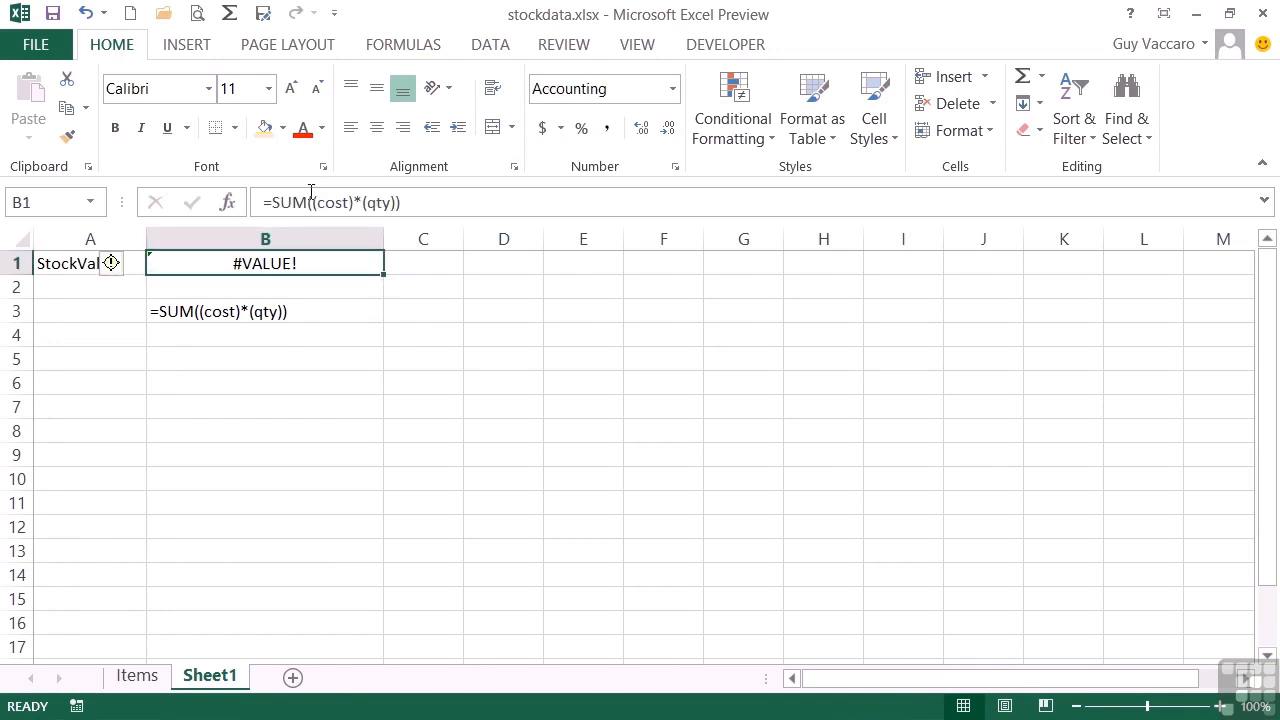
{"action": "double_click", "coordinate": [323, 263]}
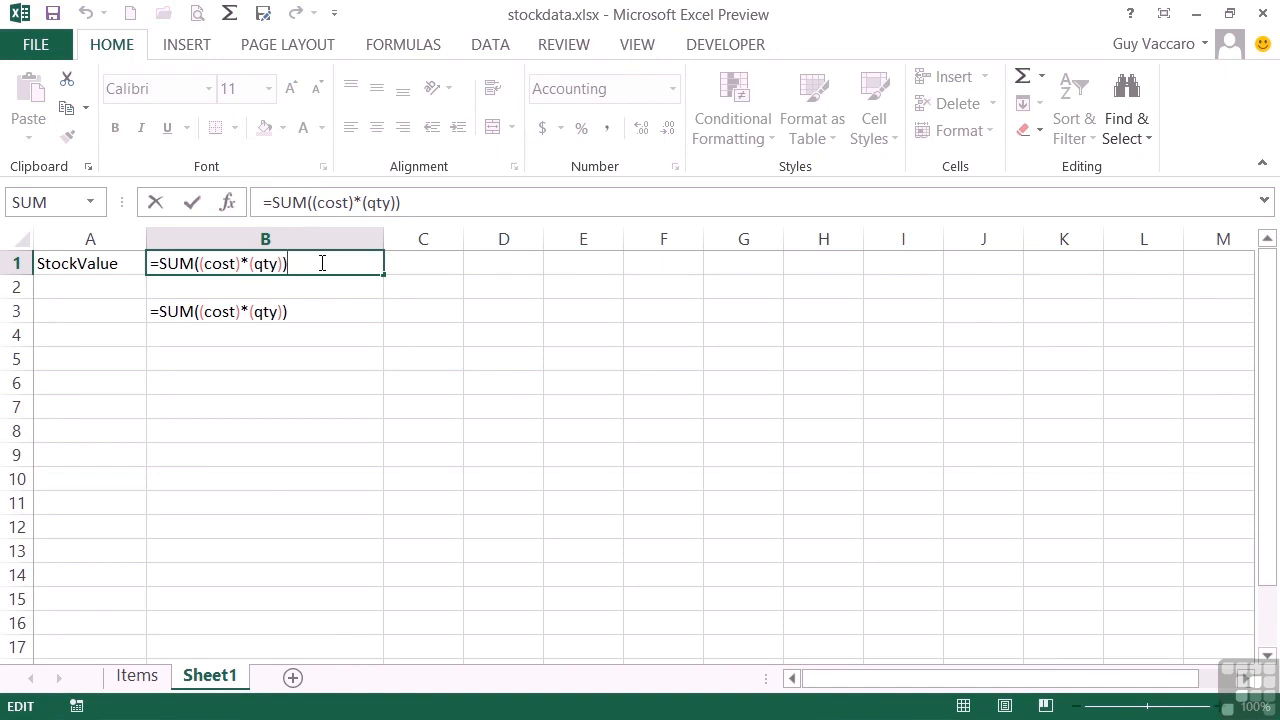
{"action": "key", "text": "ctrl+shift+Return"}
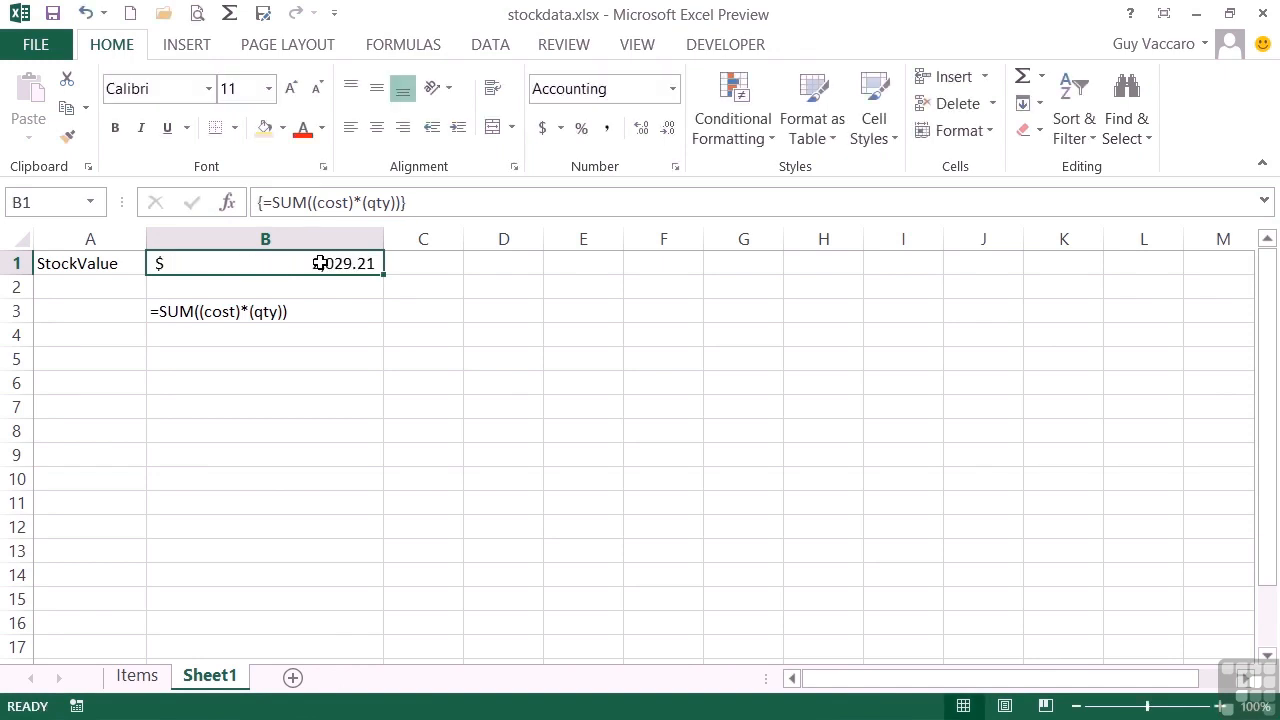